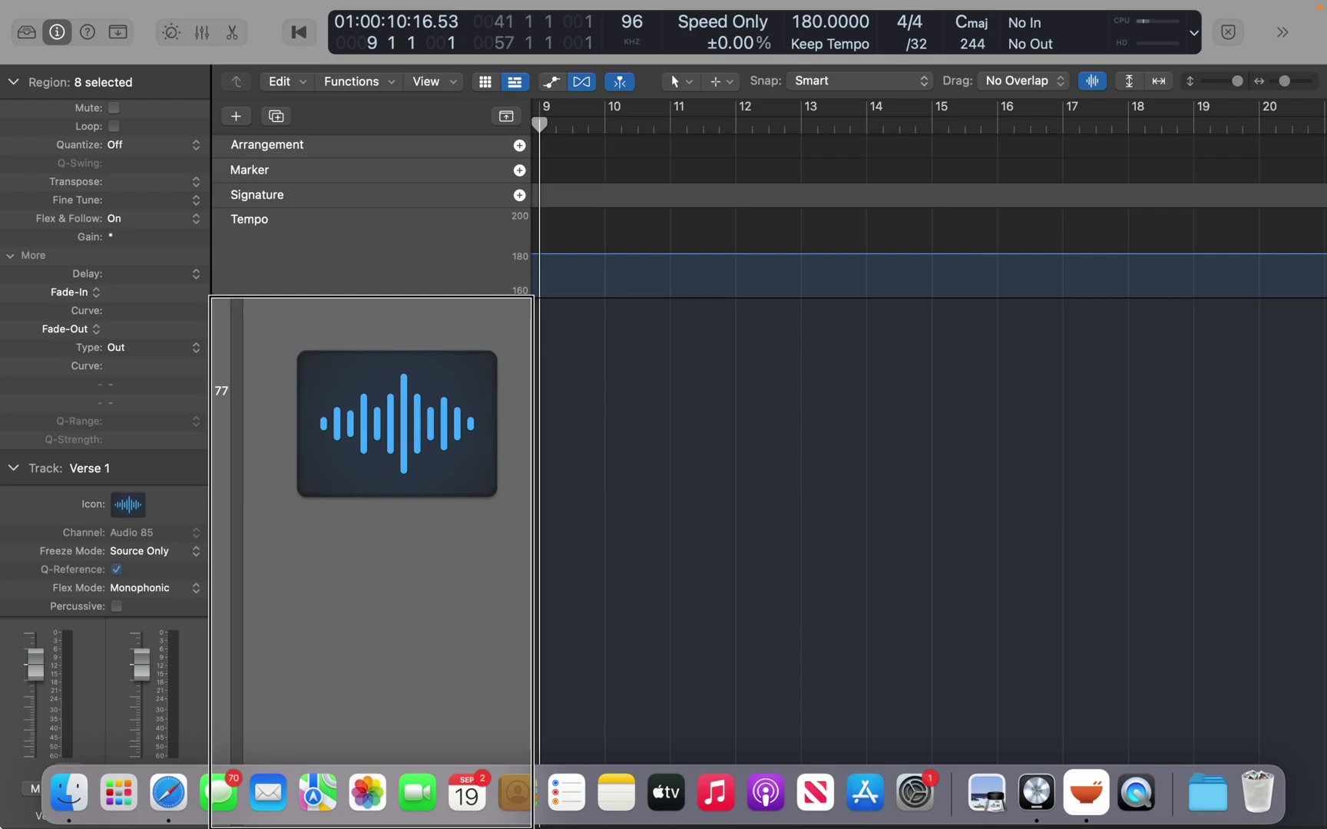
- Put the playhead at bar 9, open the Tempo List, and add a 180 tempo event there
{"action": "key", "text": "space"}
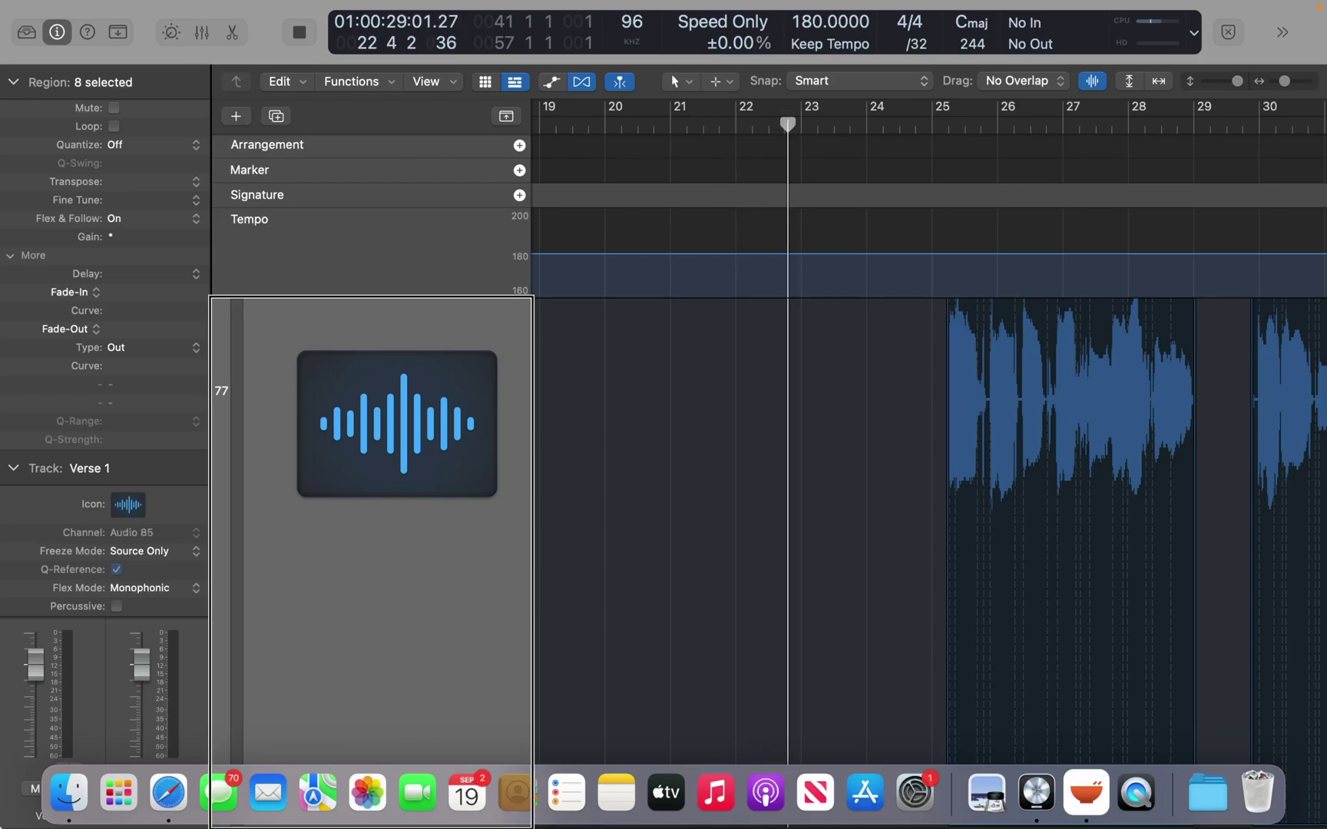
{"action": "key", "text": "space"}
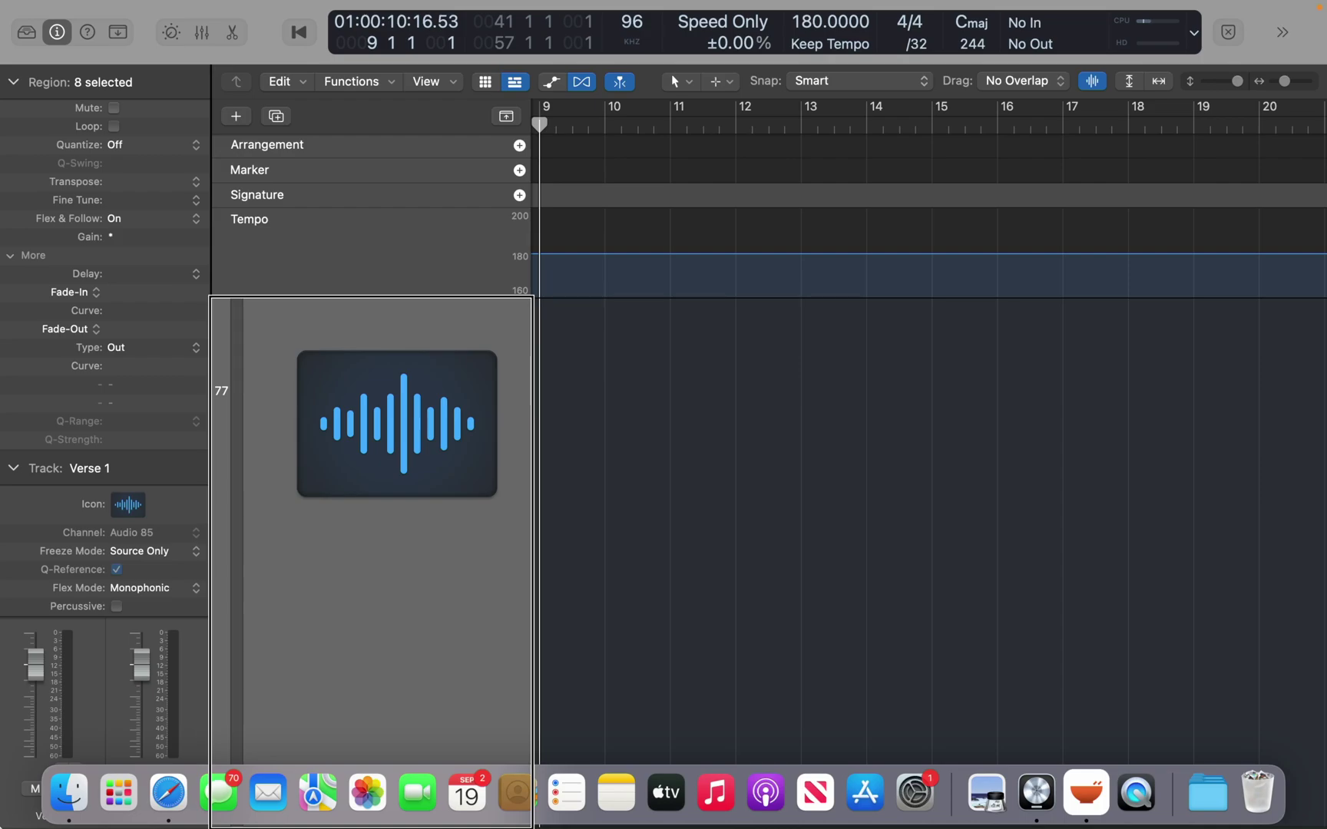
{"action": "key", "text": "comma"}
{"action": "key", "text": "period"}
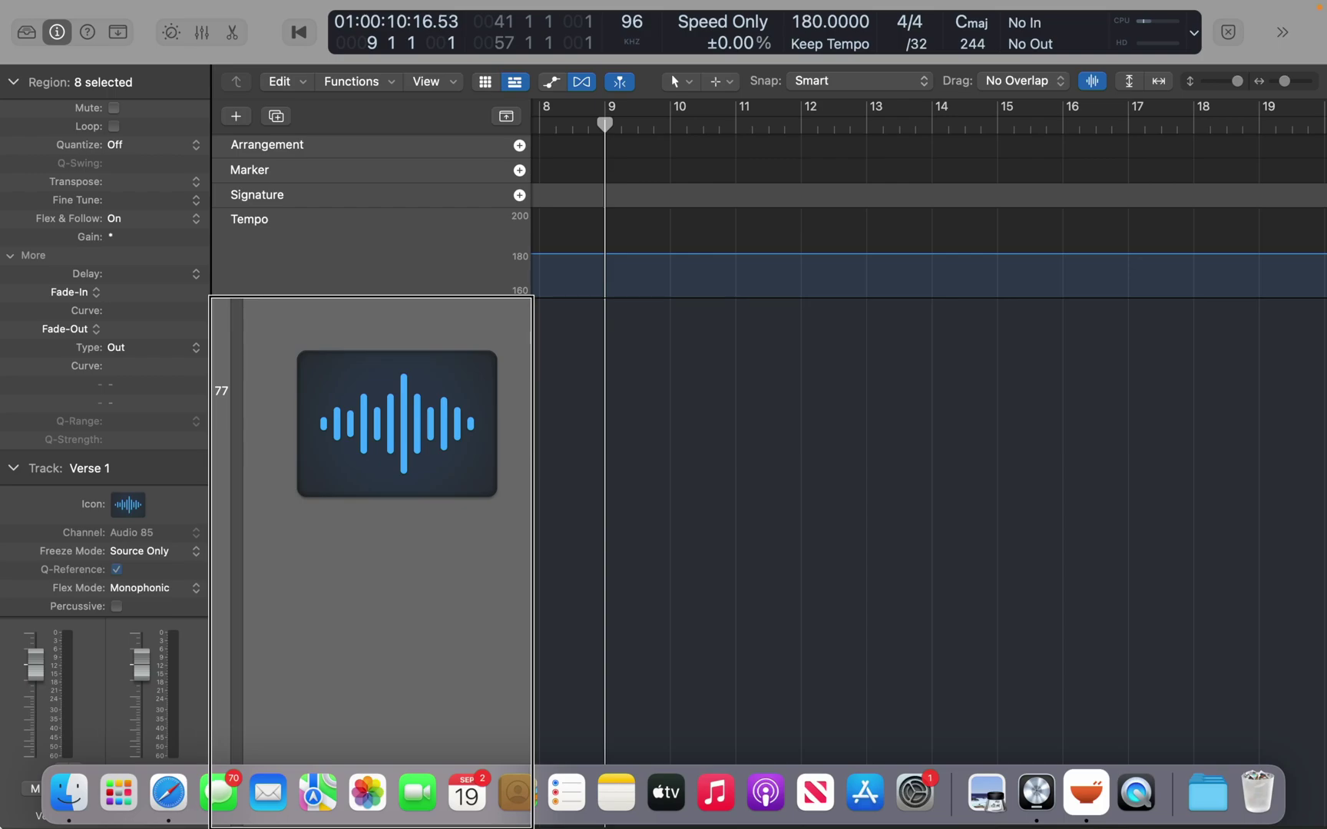
{"action": "key", "text": "alt+shift+t"}
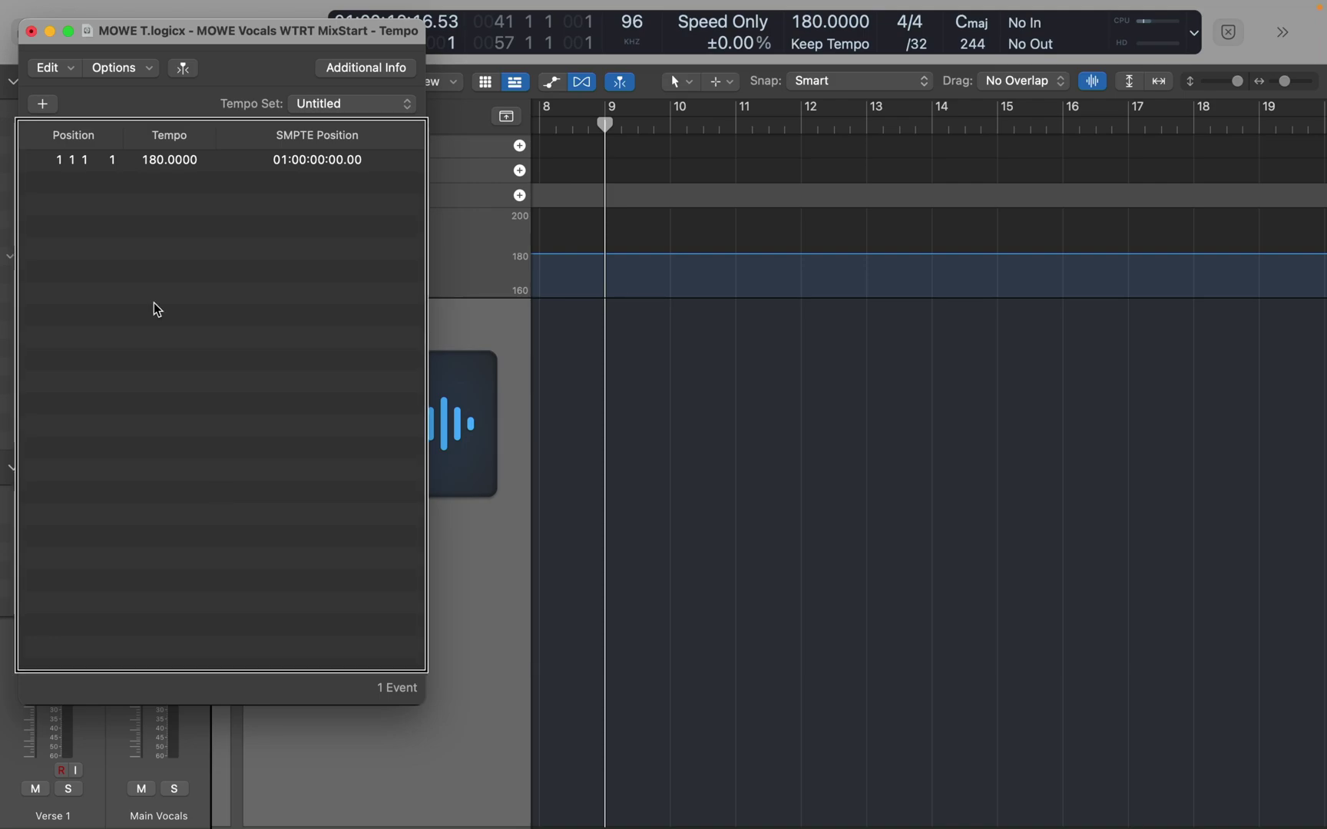
{"action": "left_click", "coordinate": [352, 104]}
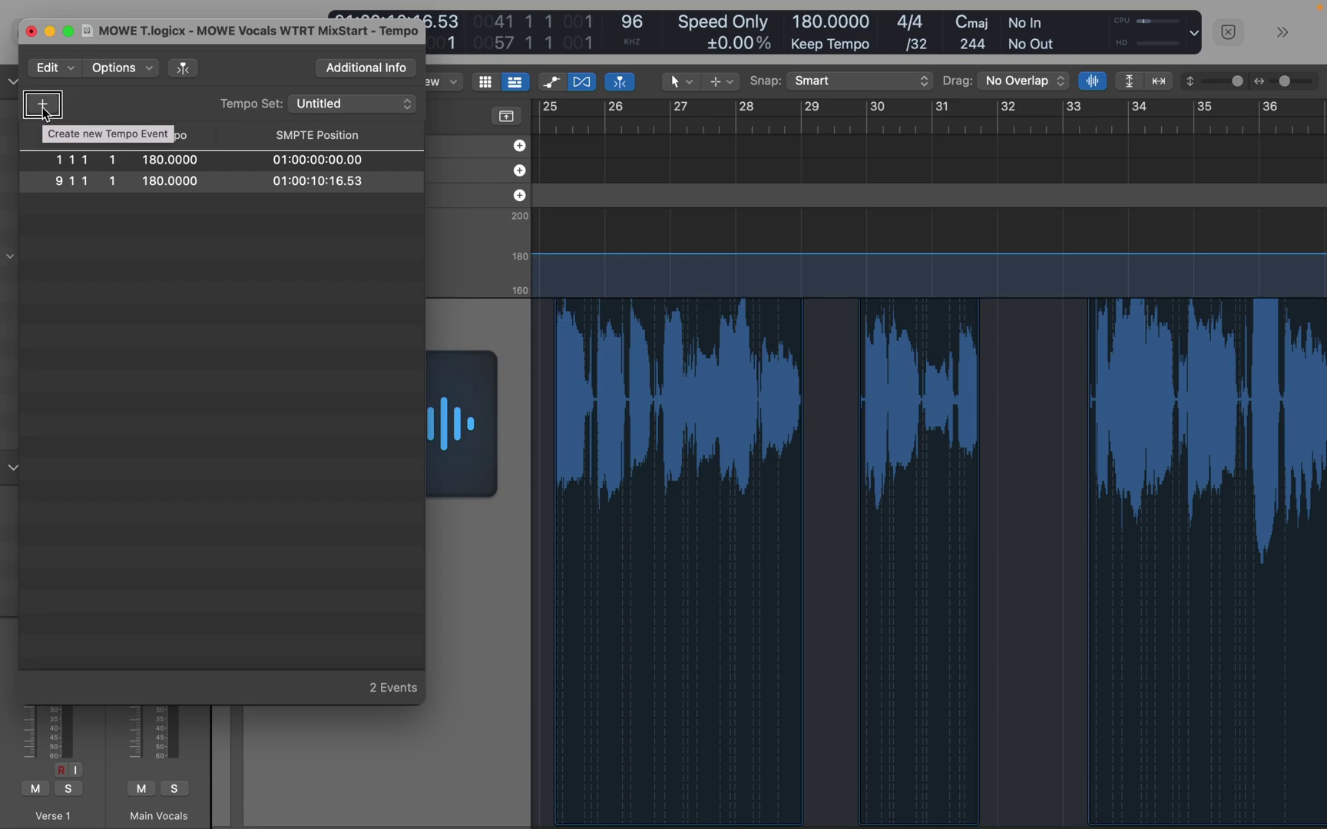
- Change the bar 9 event's tempo from 180 to 160, correcting a mistaken 170 entry
{"action": "left_click", "coordinate": [44, 111]}
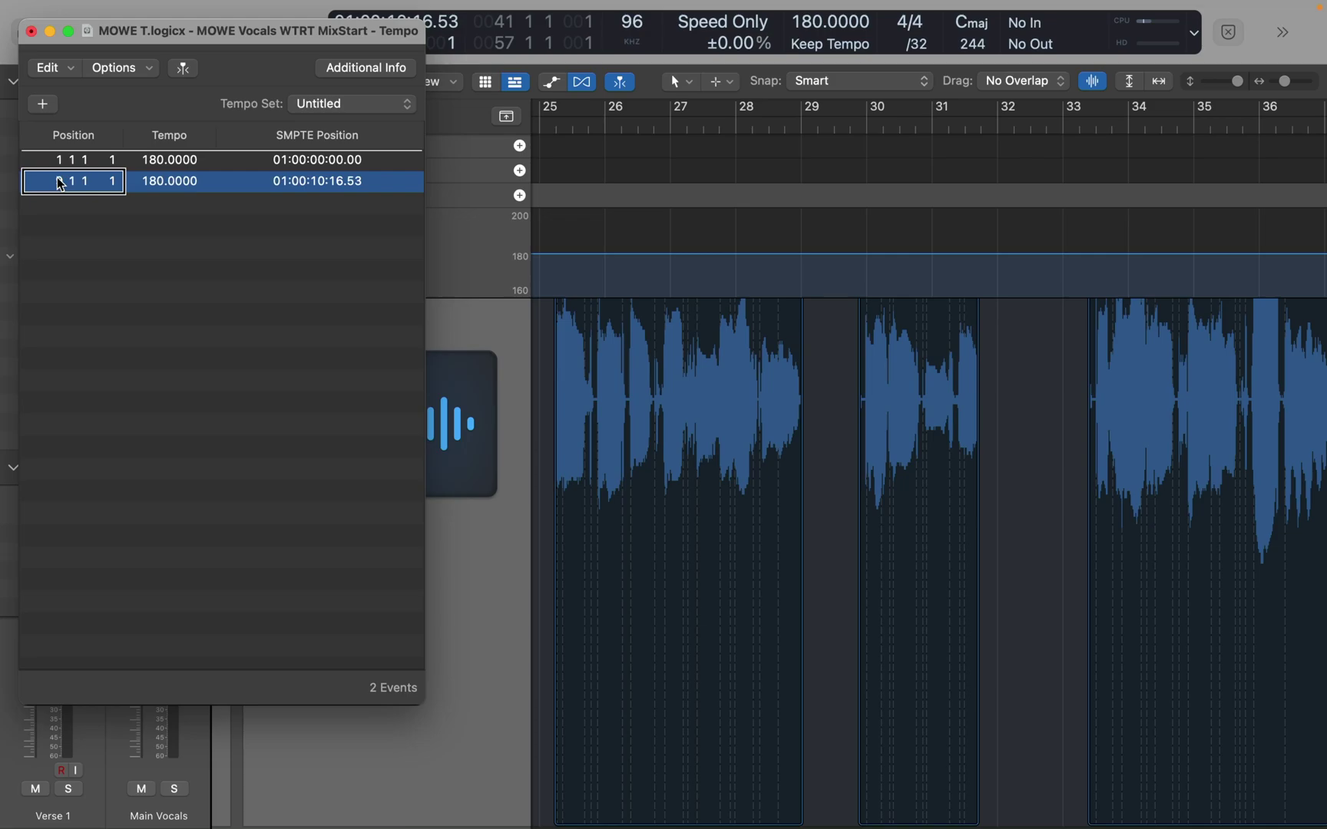
{"action": "double_click", "coordinate": [157, 182]}
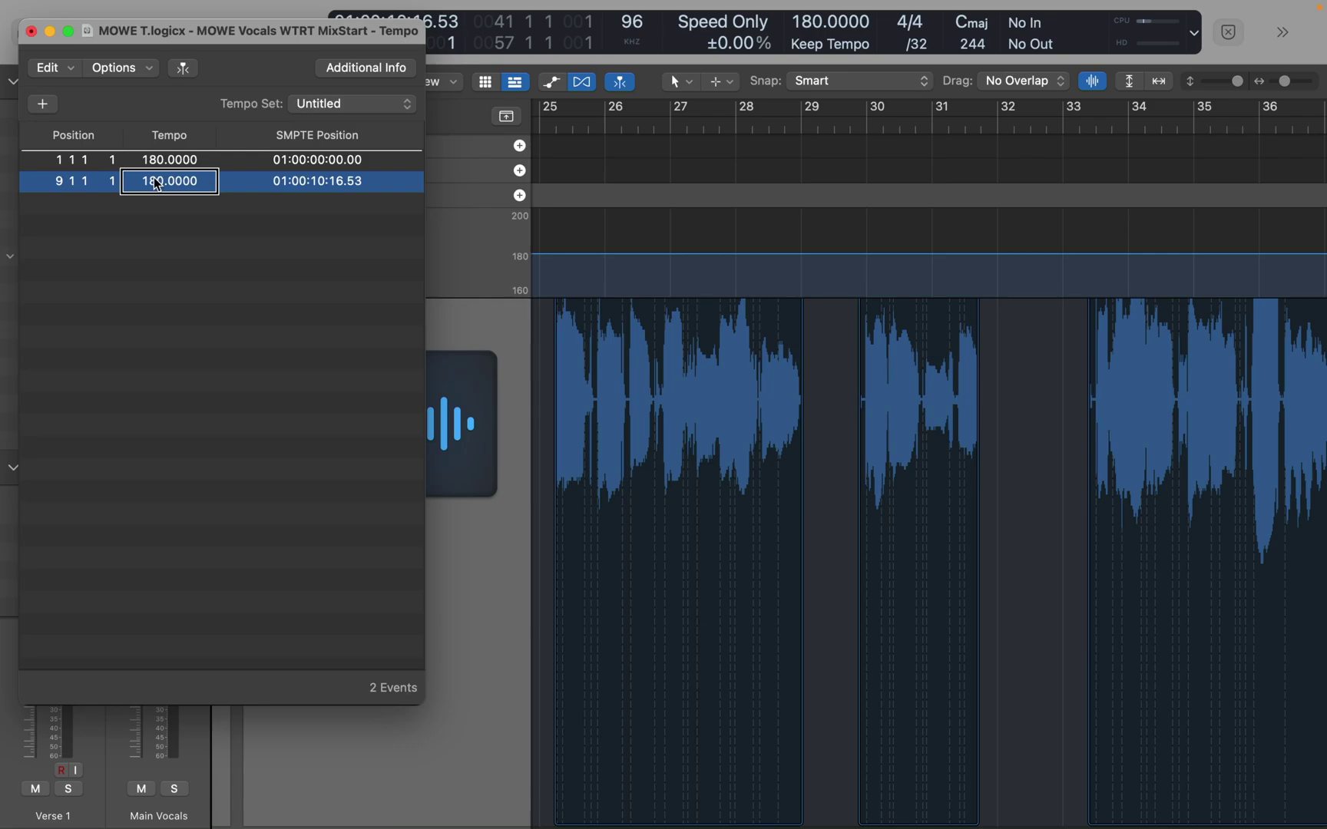
{"action": "double_click", "coordinate": [156, 186]}
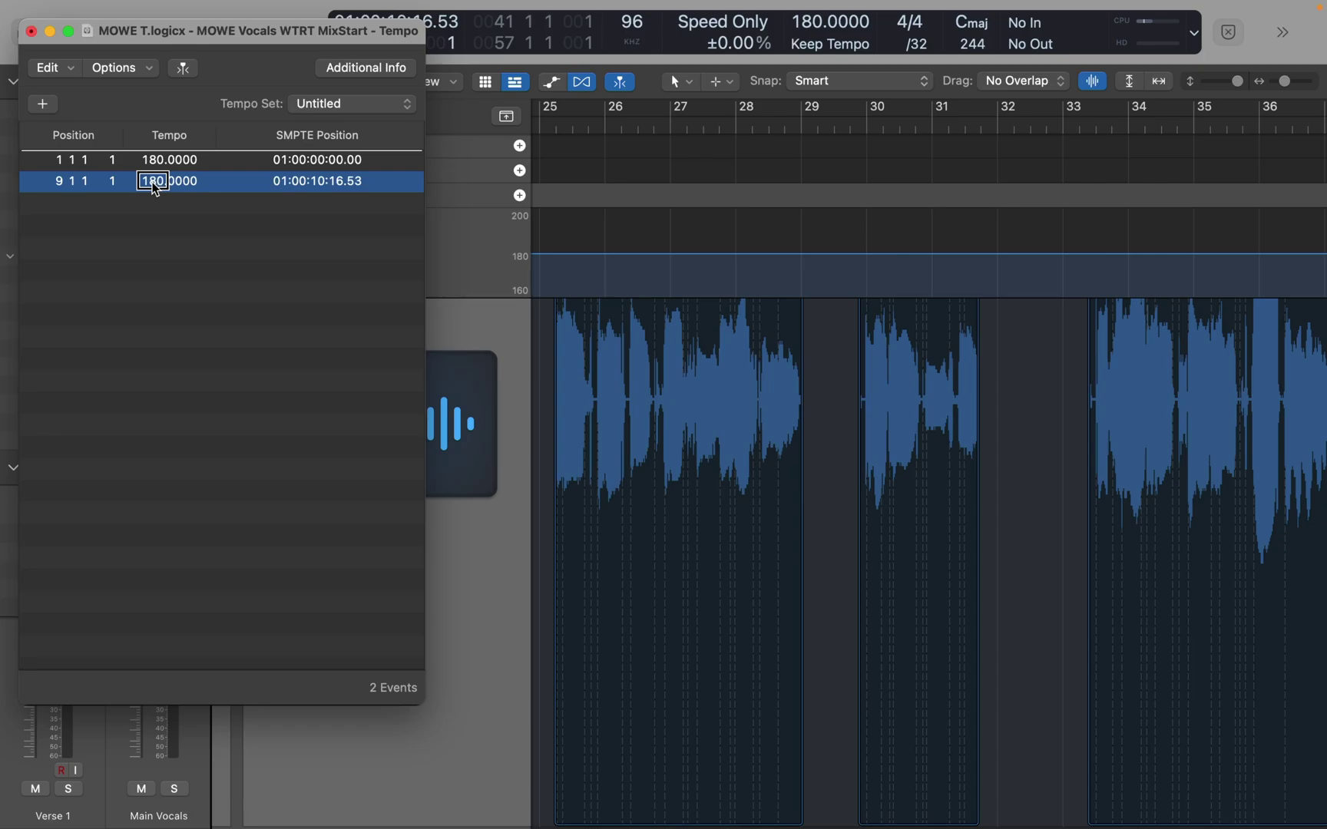
{"action": "type", "text": "170"}
{"action": "key", "text": "Return"}
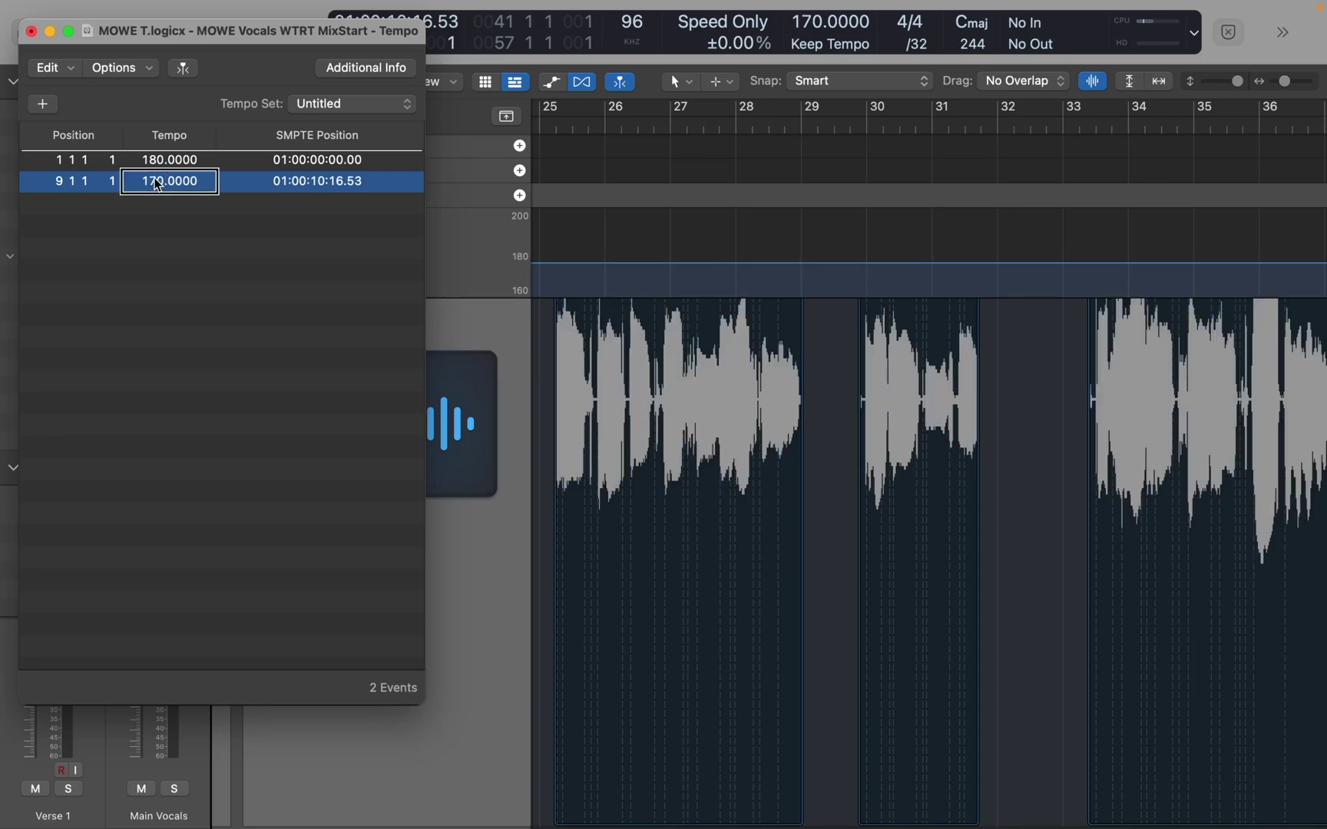
{"action": "left_click", "coordinate": [61, 185]}
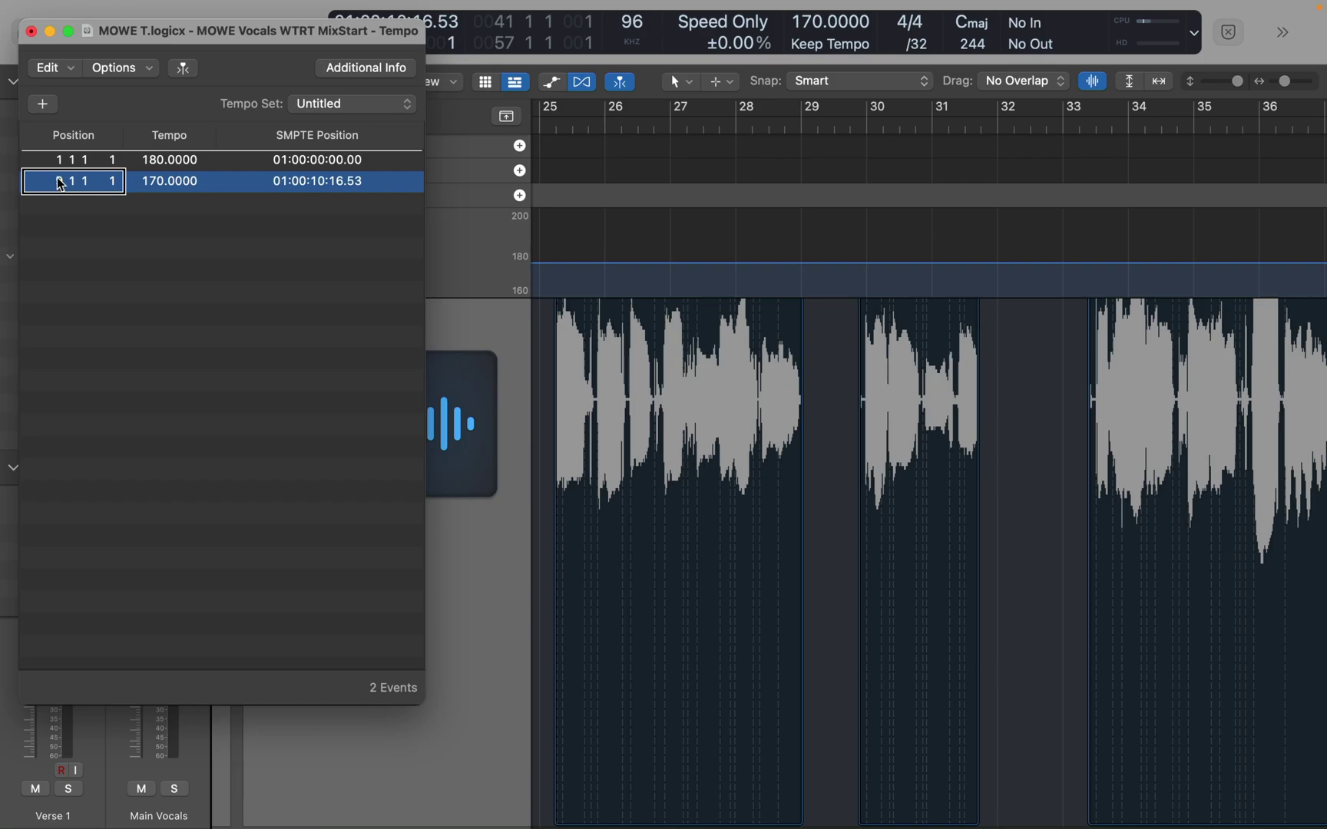
{"action": "left_click", "coordinate": [158, 184]}
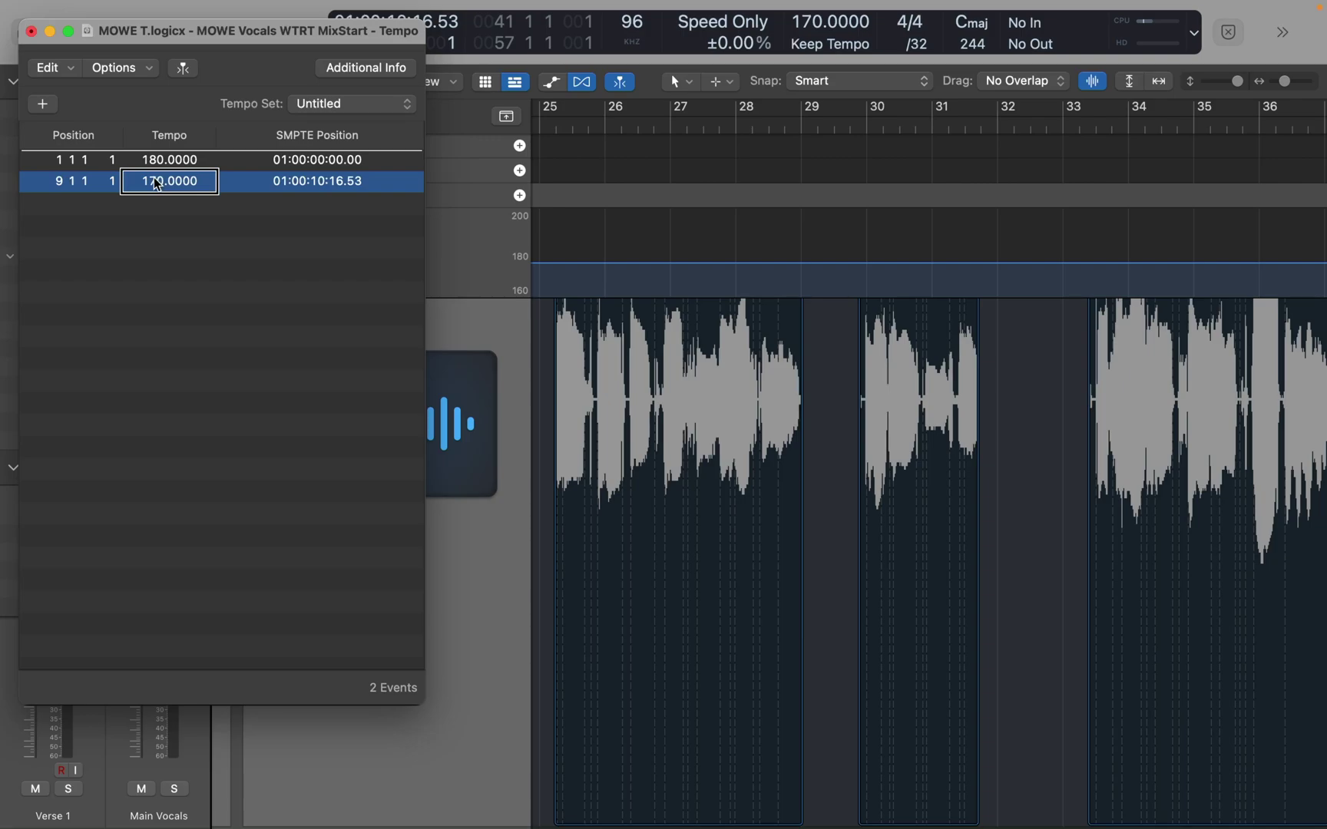
{"action": "double_click", "coordinate": [157, 188]}
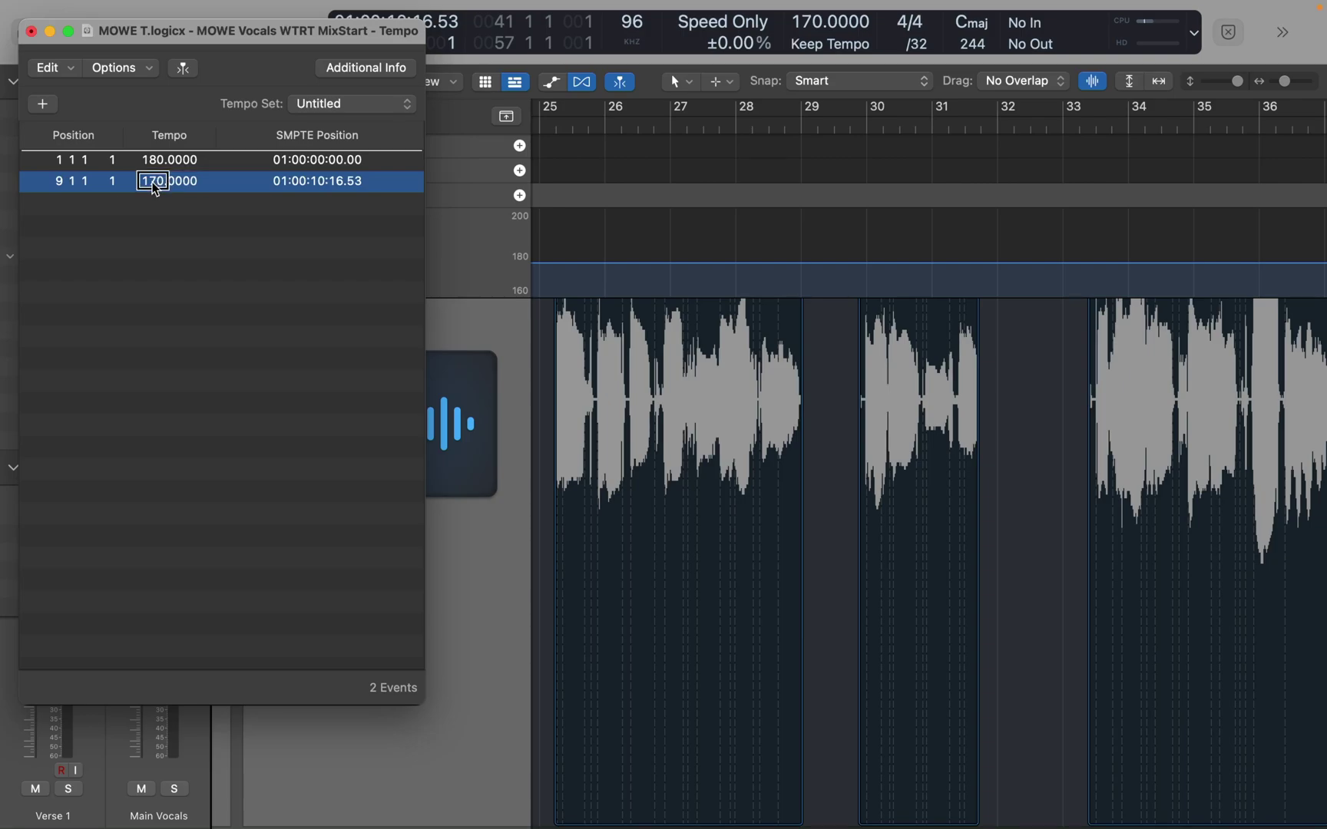
{"action": "type", "text": "160"}
{"action": "key", "text": "Return"}
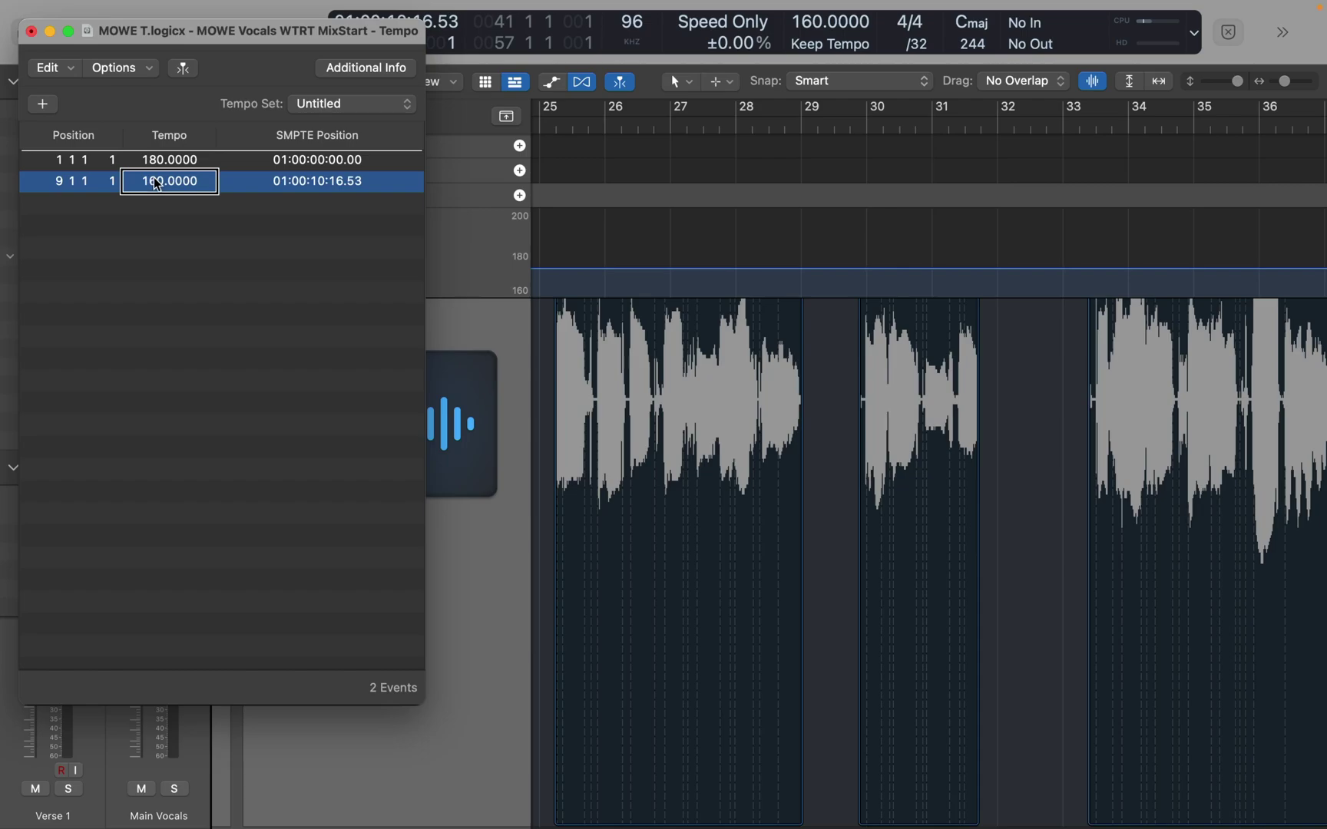
{"action": "left_click", "coordinate": [222, 485]}
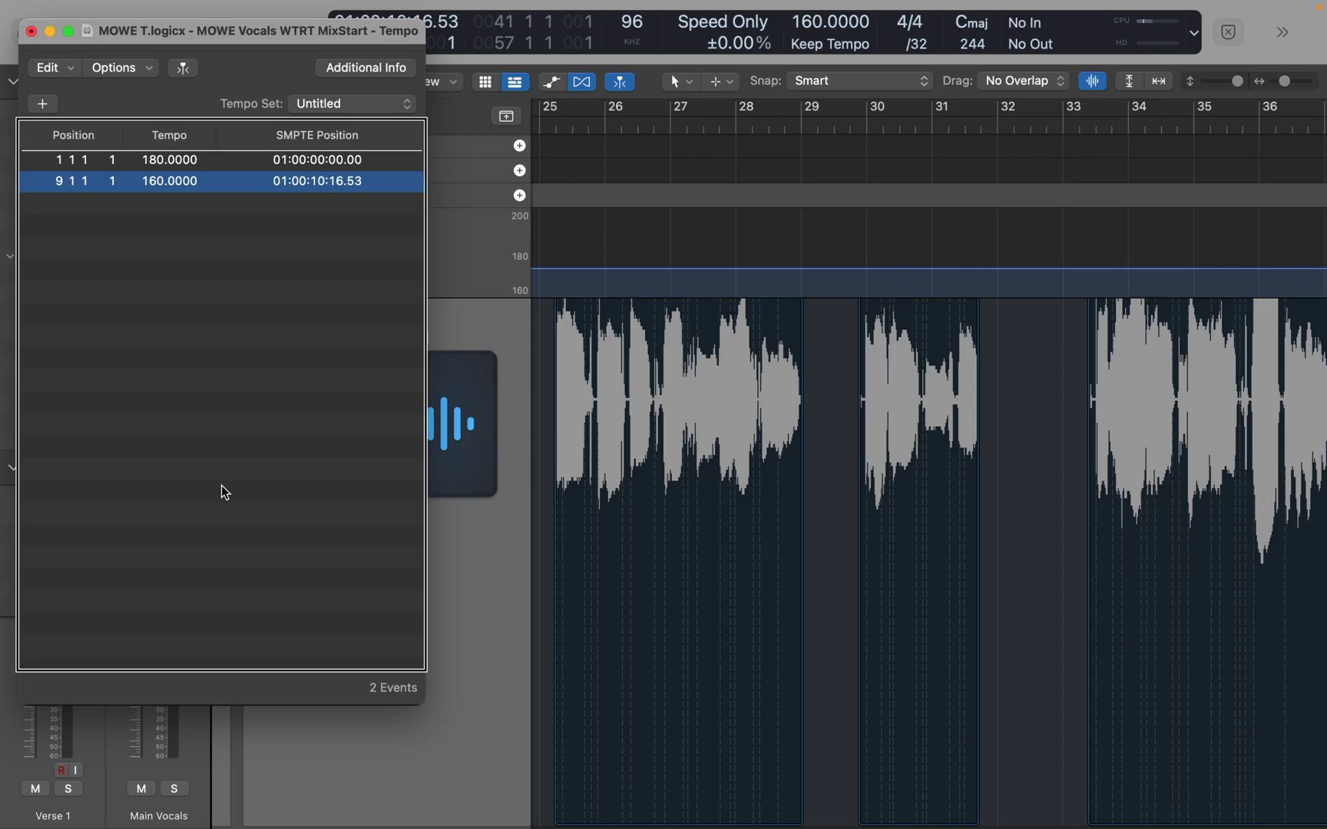
- Play to bar 17, add a tempo event there, and select its 160 value for editing
{"action": "key", "text": "space"}
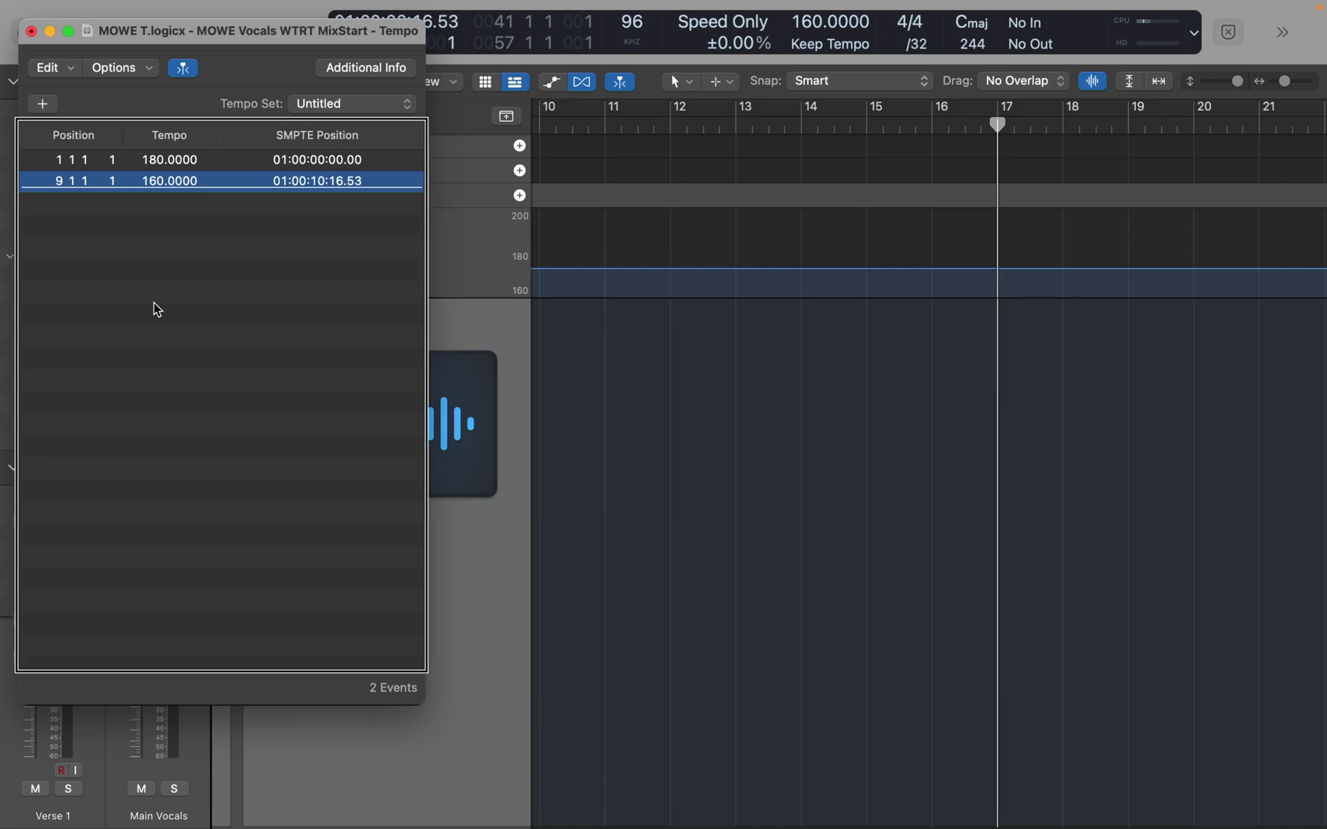
{"action": "key", "text": "Tab"}
{"action": "key", "text": "Tab"}
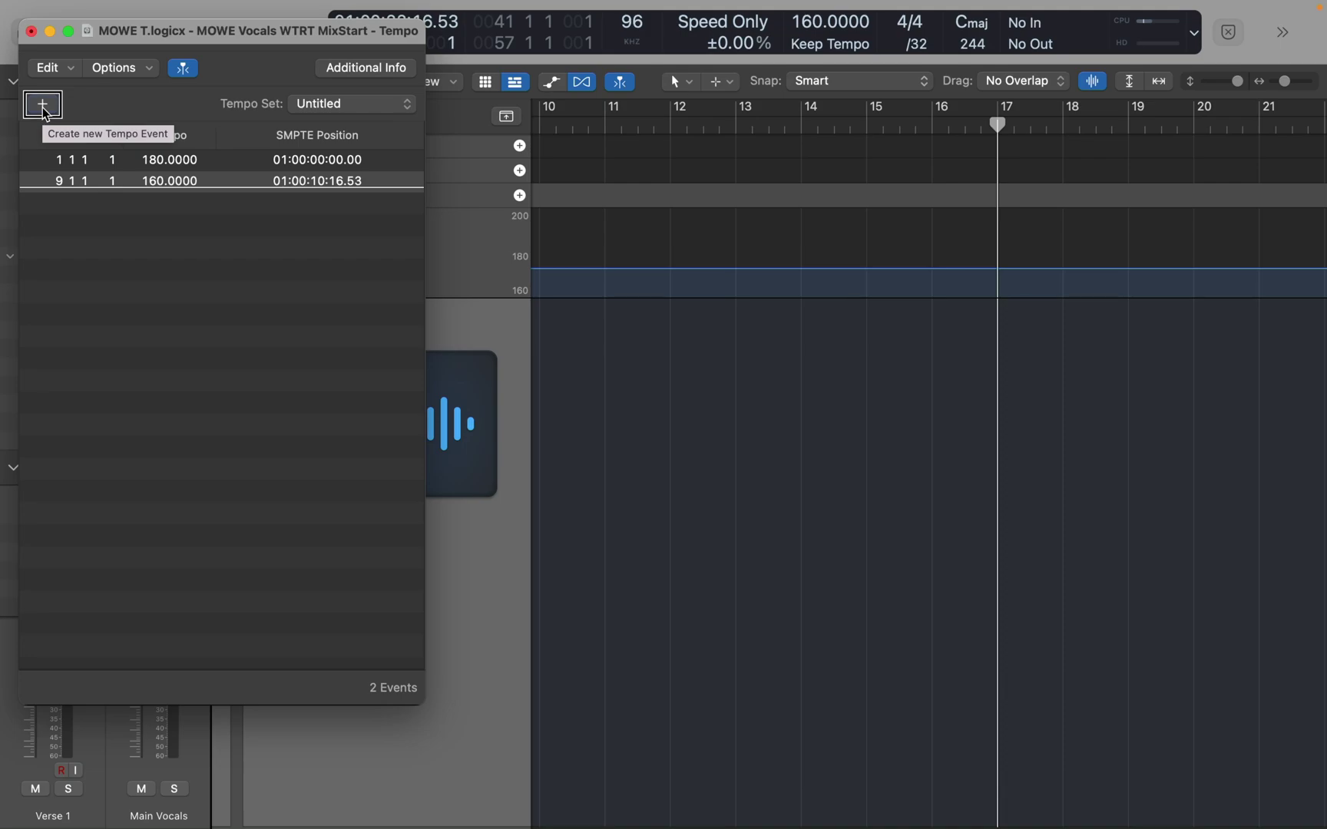
{"action": "left_click", "coordinate": [43, 105]}
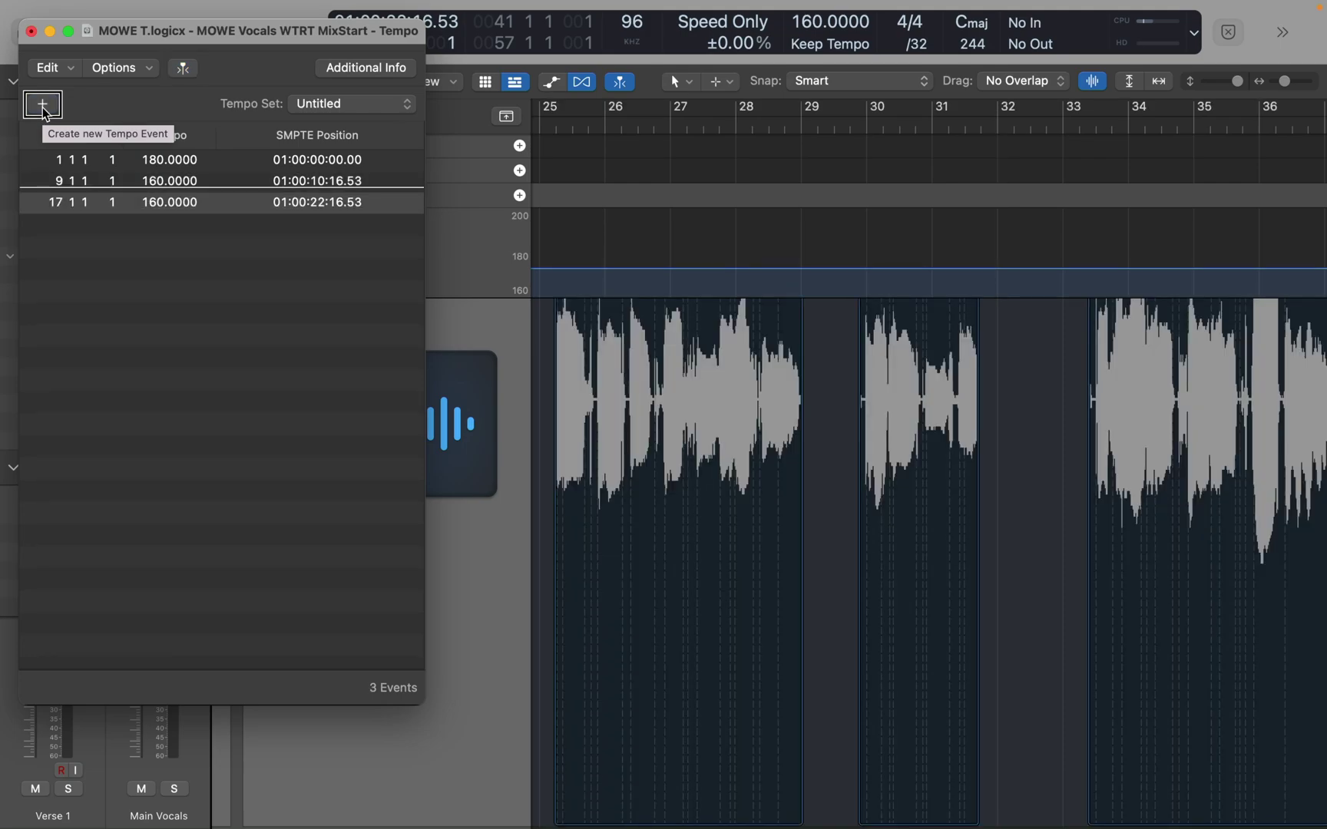
{"action": "double_click", "coordinate": [152, 203]}
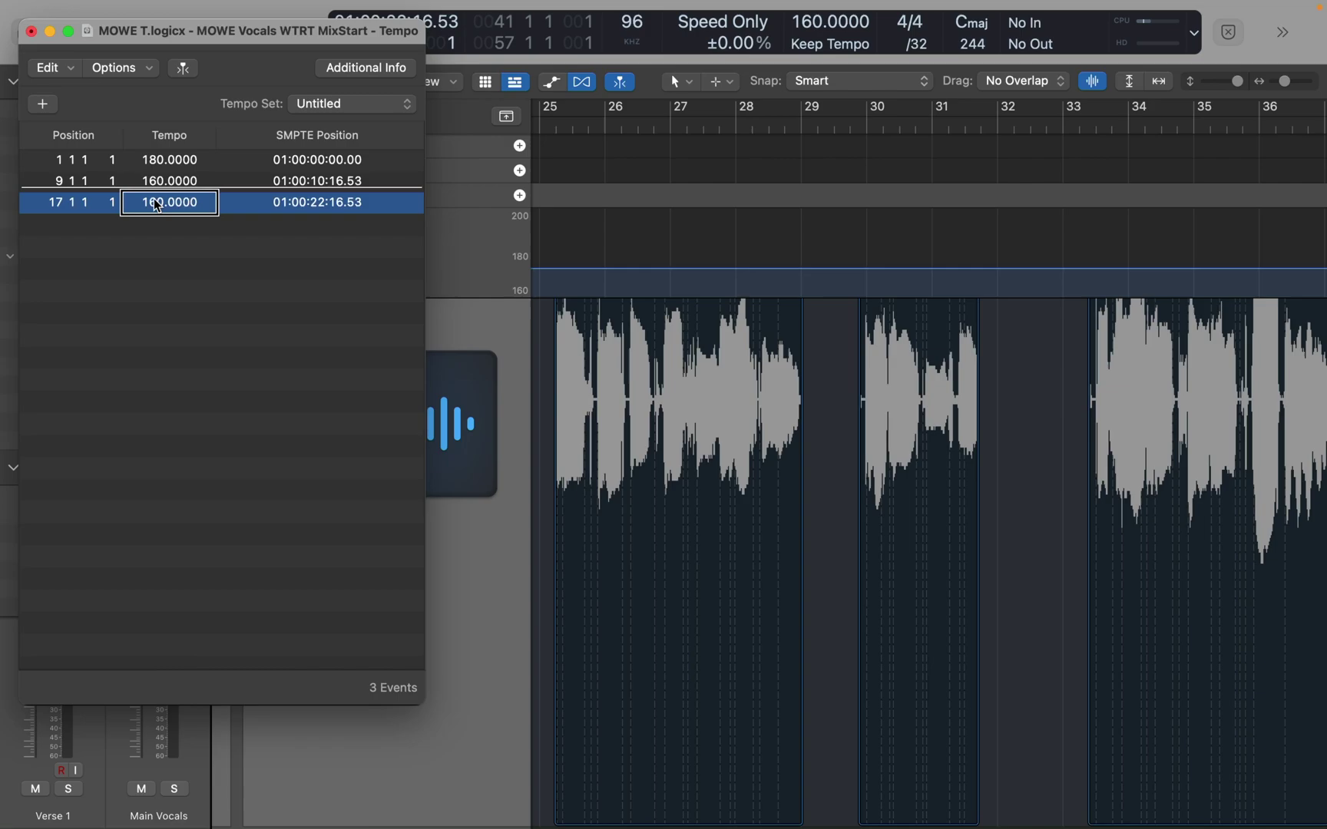
{"action": "double_click", "coordinate": [286, 205]}
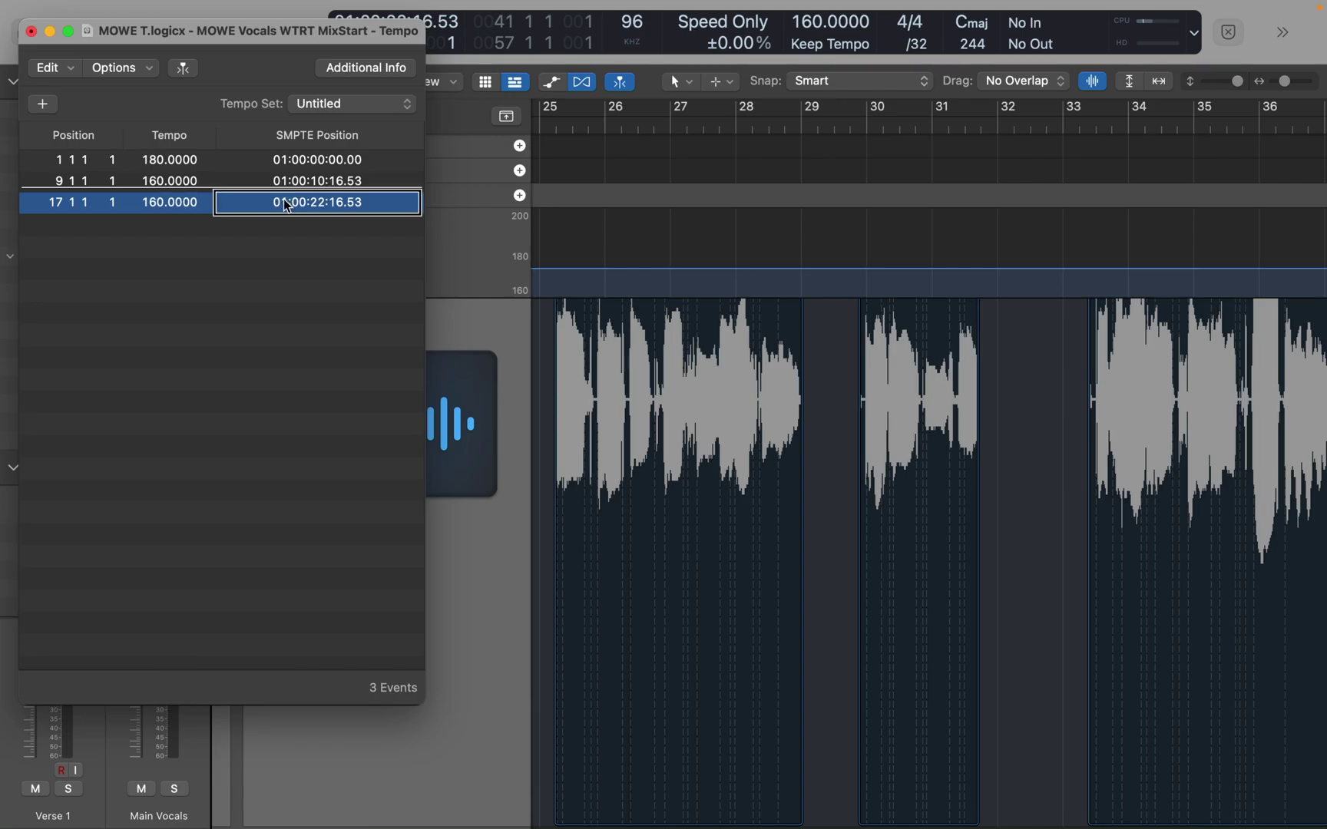
{"action": "double_click", "coordinate": [157, 204]}
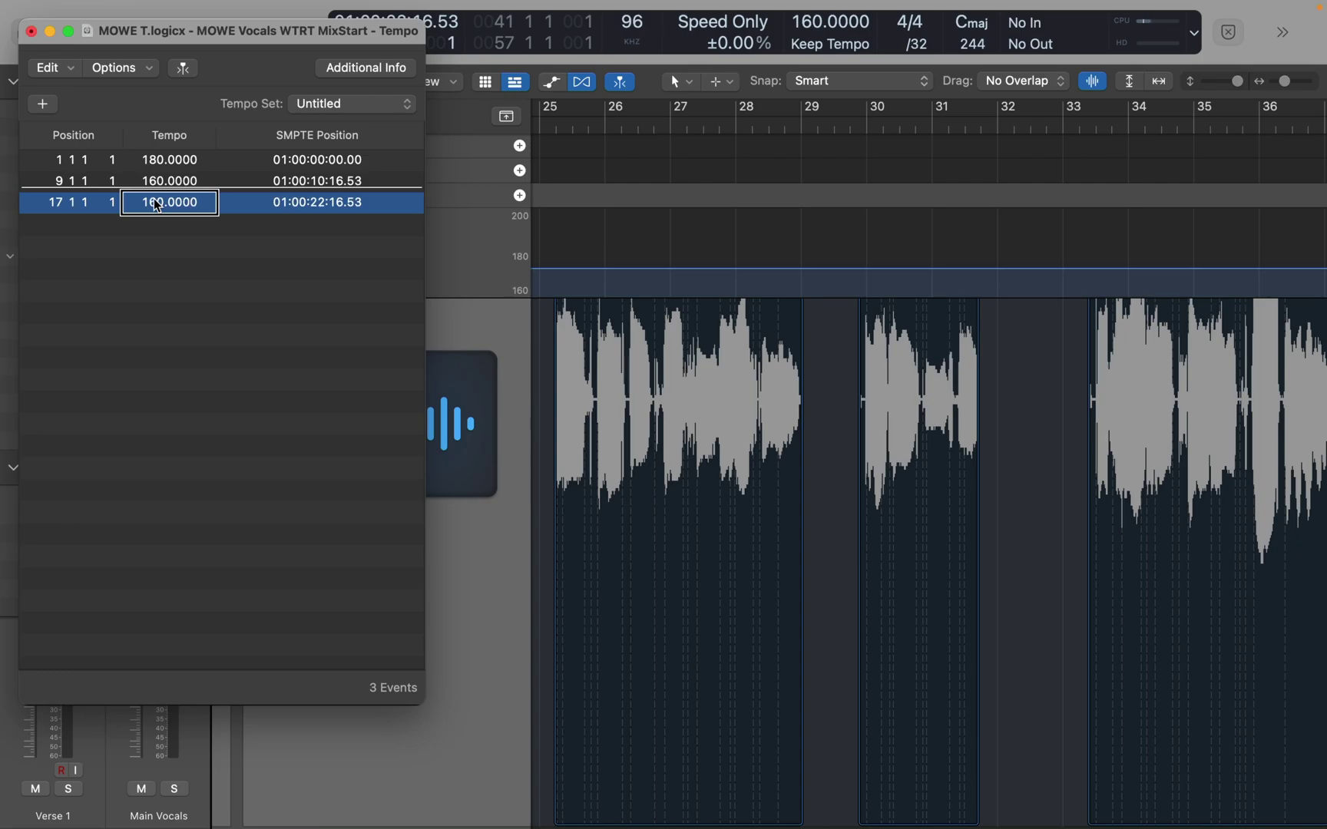
{"action": "double_click", "coordinate": [155, 206]}
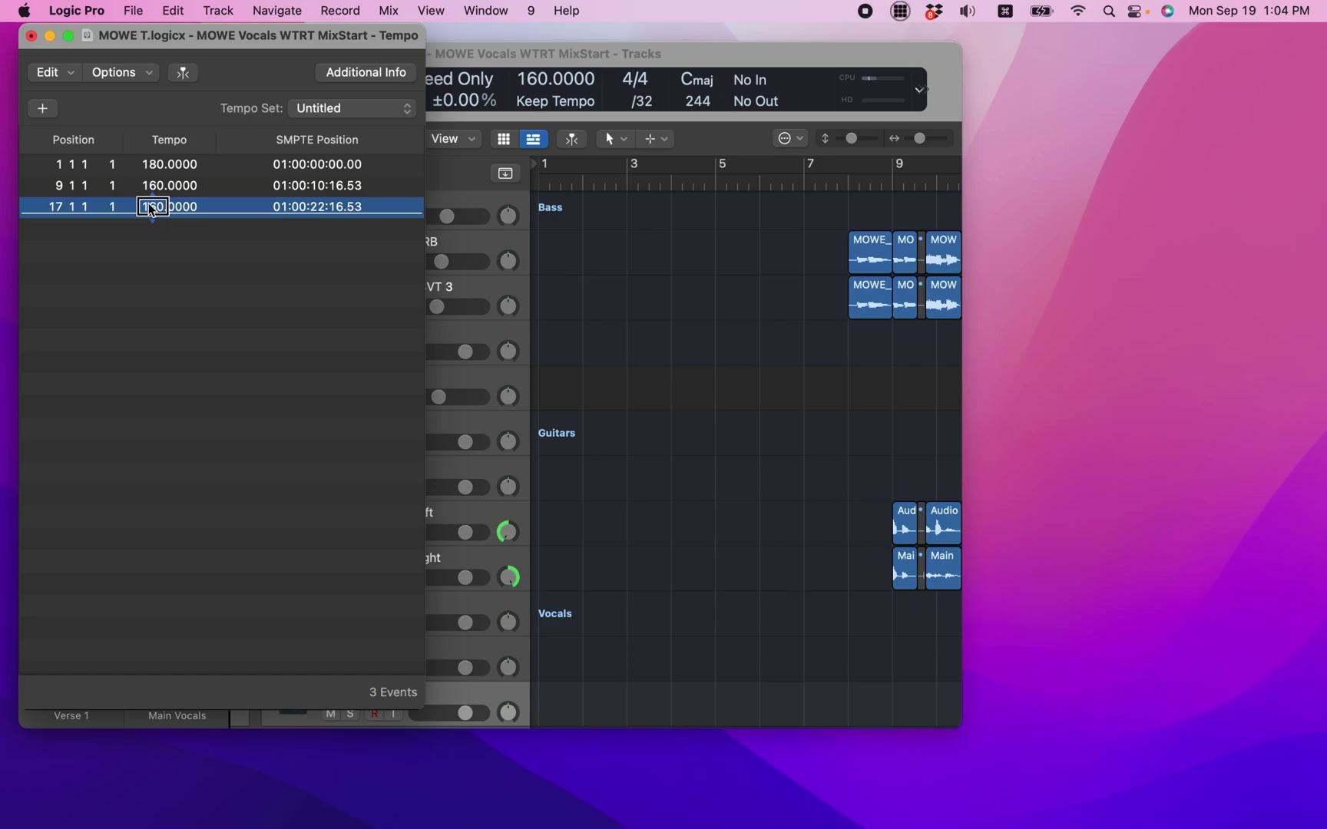
- Scroll the bar 17 tempo value up from 160 to 200 and commit it
{"action": "scroll", "coordinate": [151, 209], "scroll_direction": "up", "scroll_amount": 1}
{"action": "left_click", "coordinate": [221, 496]}
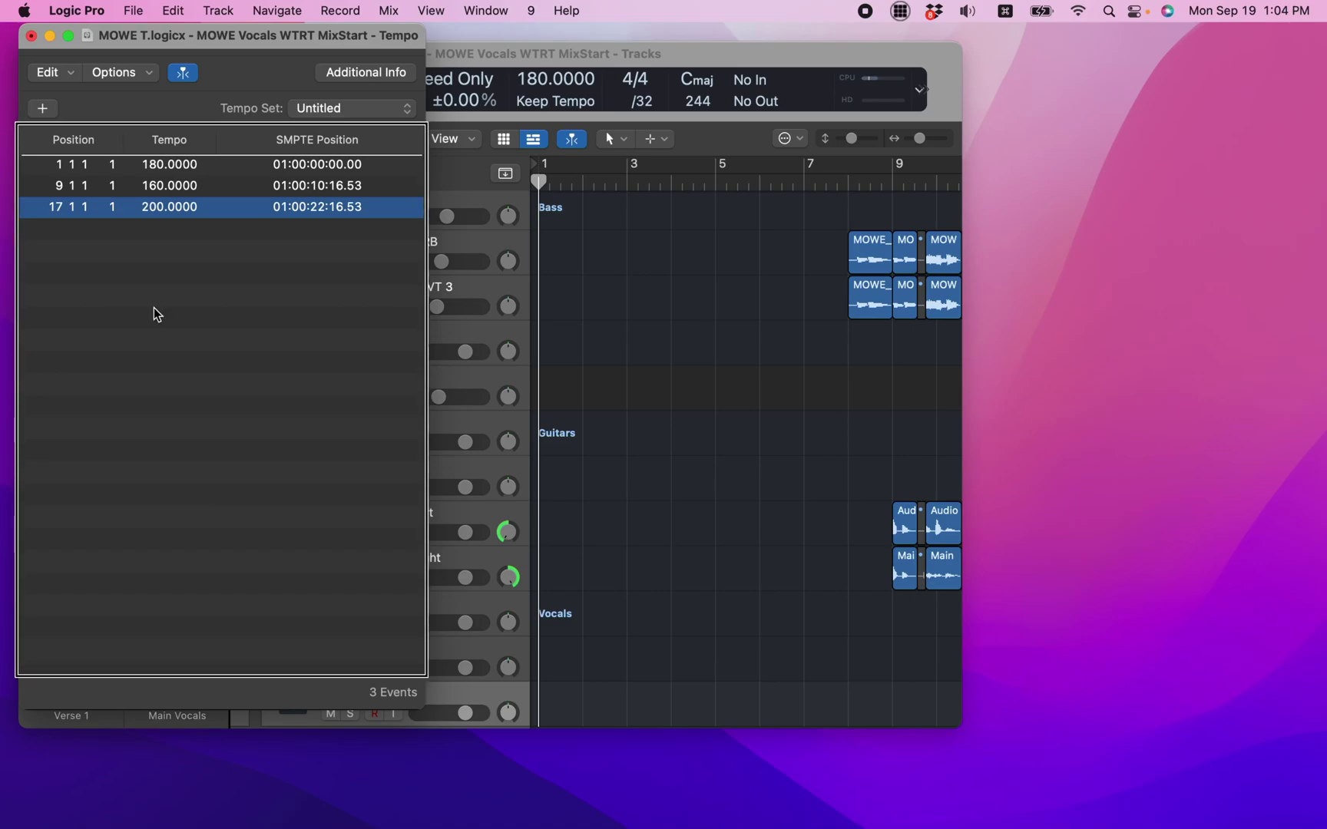
{"action": "key", "text": "shift+Tab"}
{"action": "key", "text": "shift+Tab"}
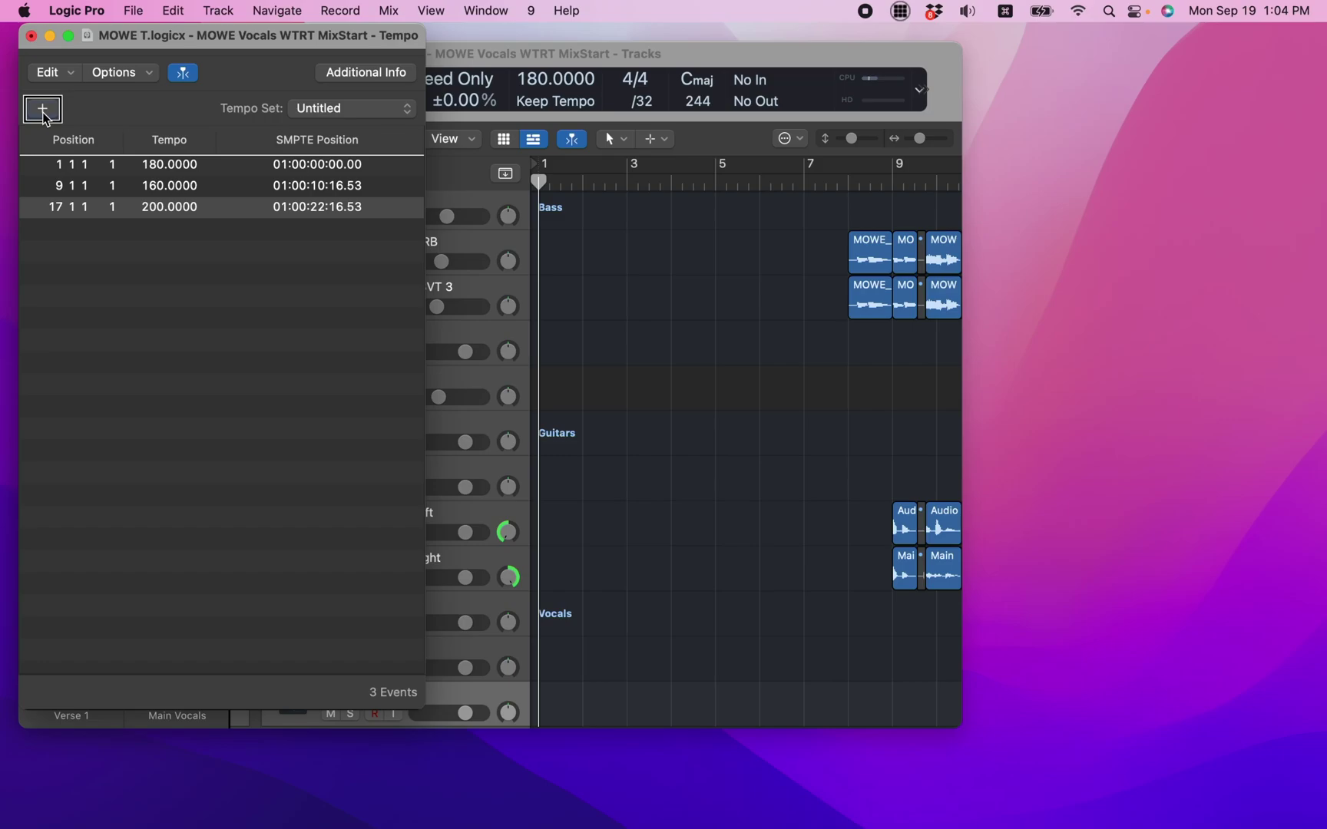
- Add a fourth tempo event at bar 1 reading 180, then step through the list's rows
{"action": "key", "text": "space"}
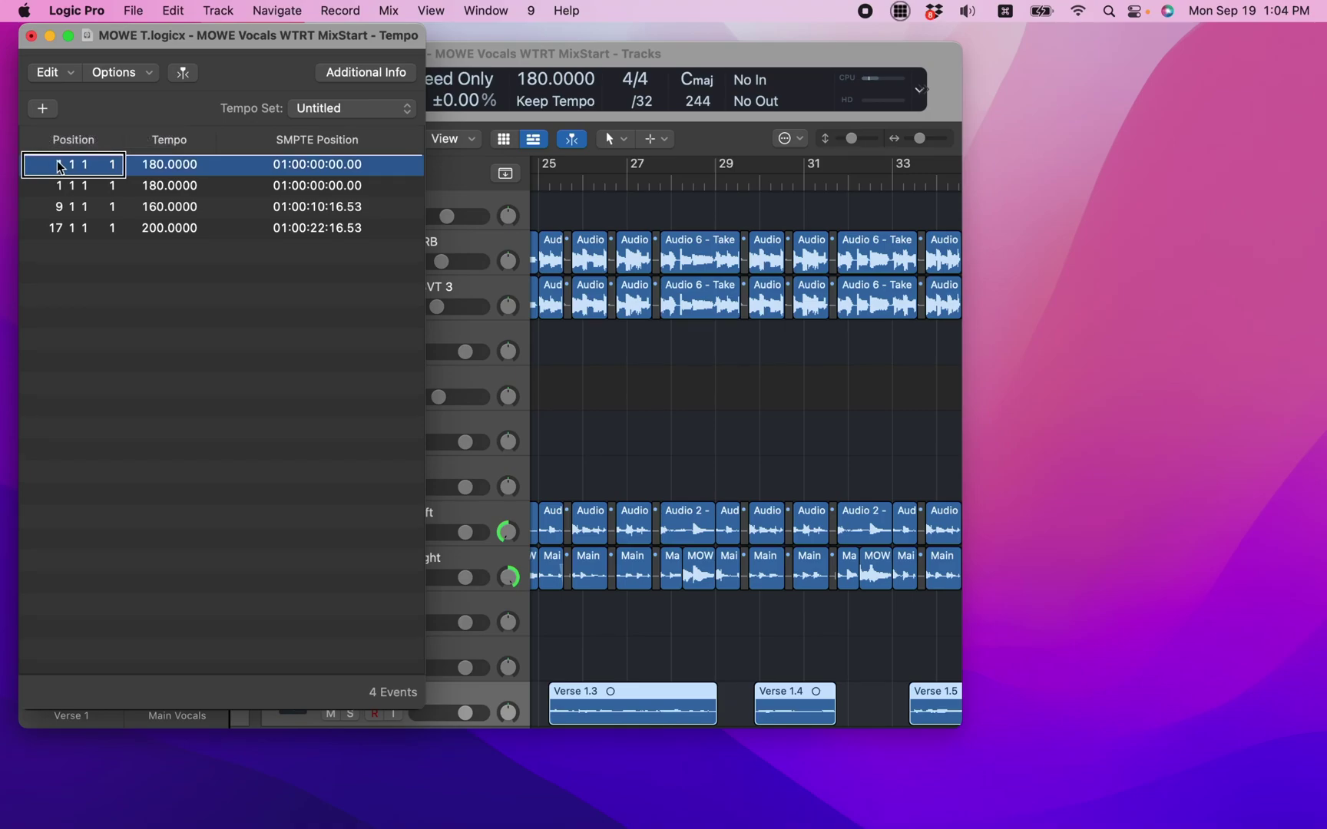
{"action": "left_click", "coordinate": [61, 187]}
{"action": "left_click", "coordinate": [61, 207]}
{"action": "left_click", "coordinate": [60, 229]}
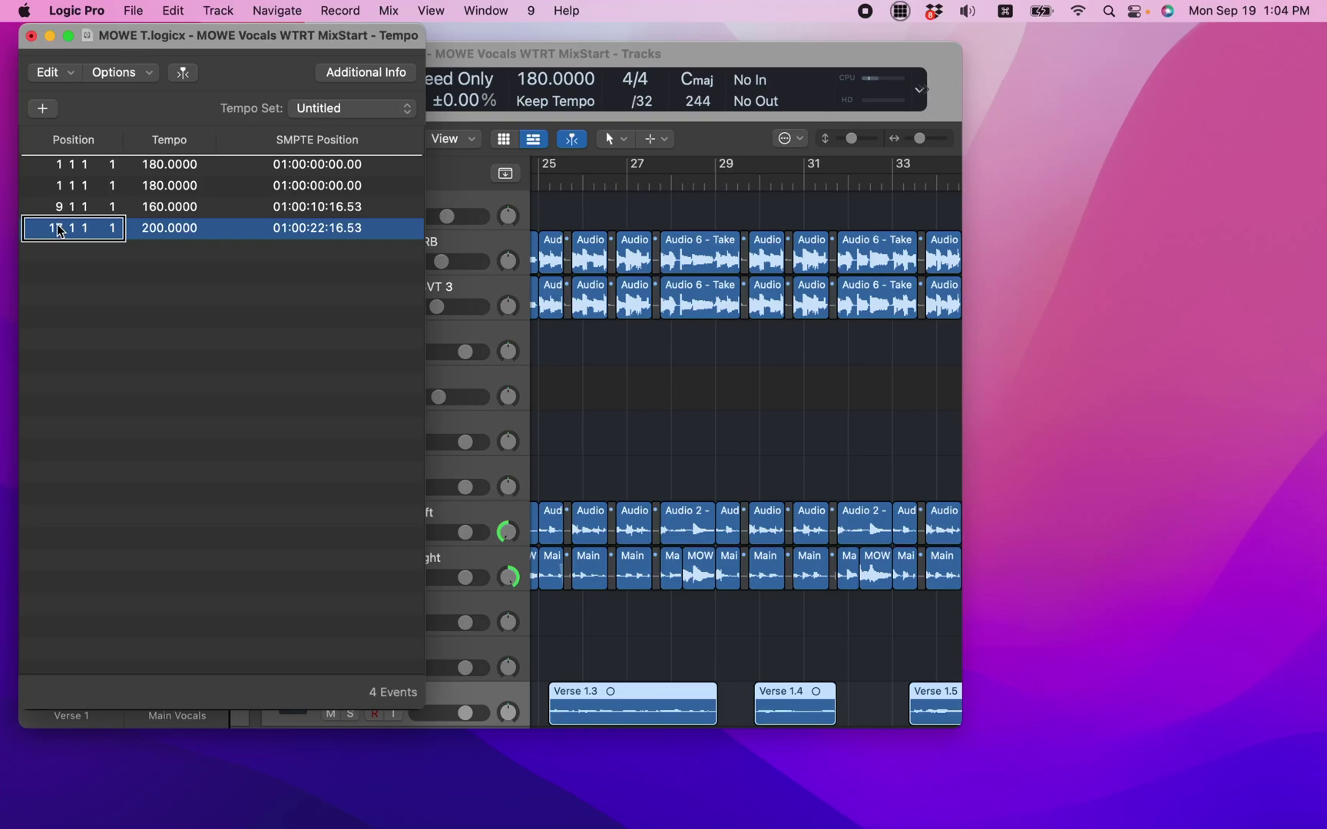
{"action": "left_click", "coordinate": [60, 207]}
{"action": "left_click", "coordinate": [61, 187]}
{"action": "left_click", "coordinate": [60, 166]}
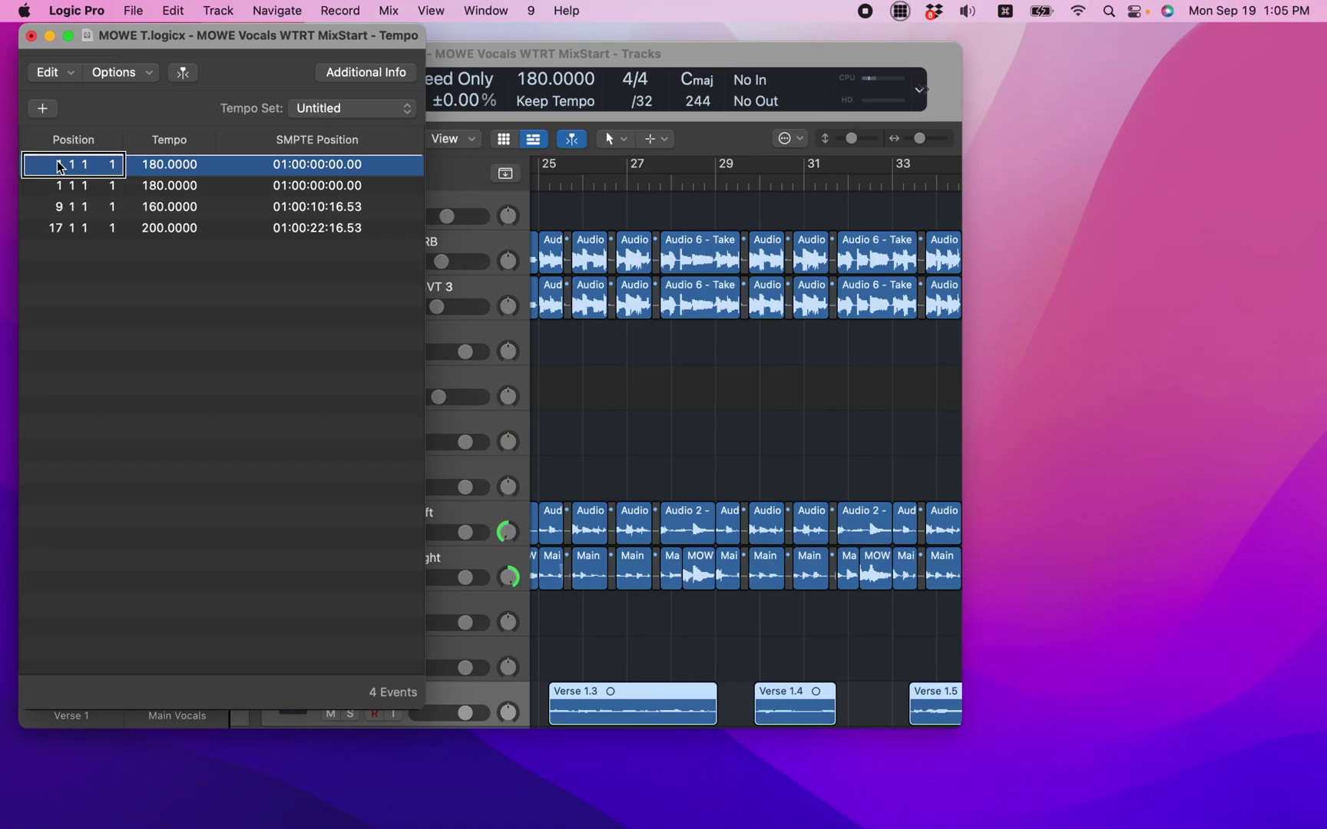
- Change the duplicate bar 1 tempo event's position to bar 25
{"action": "key", "text": "Return"}
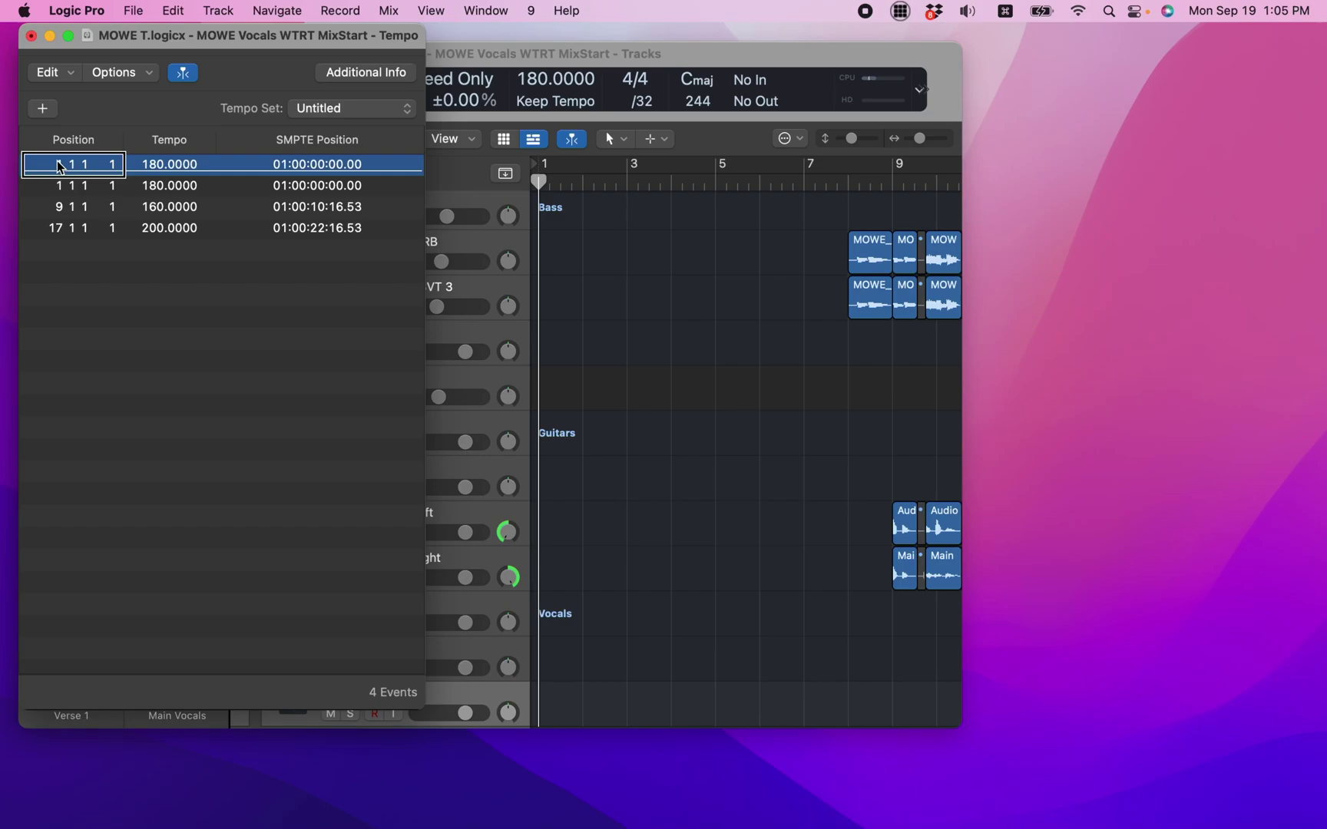
{"action": "left_click", "coordinate": [59, 187]}
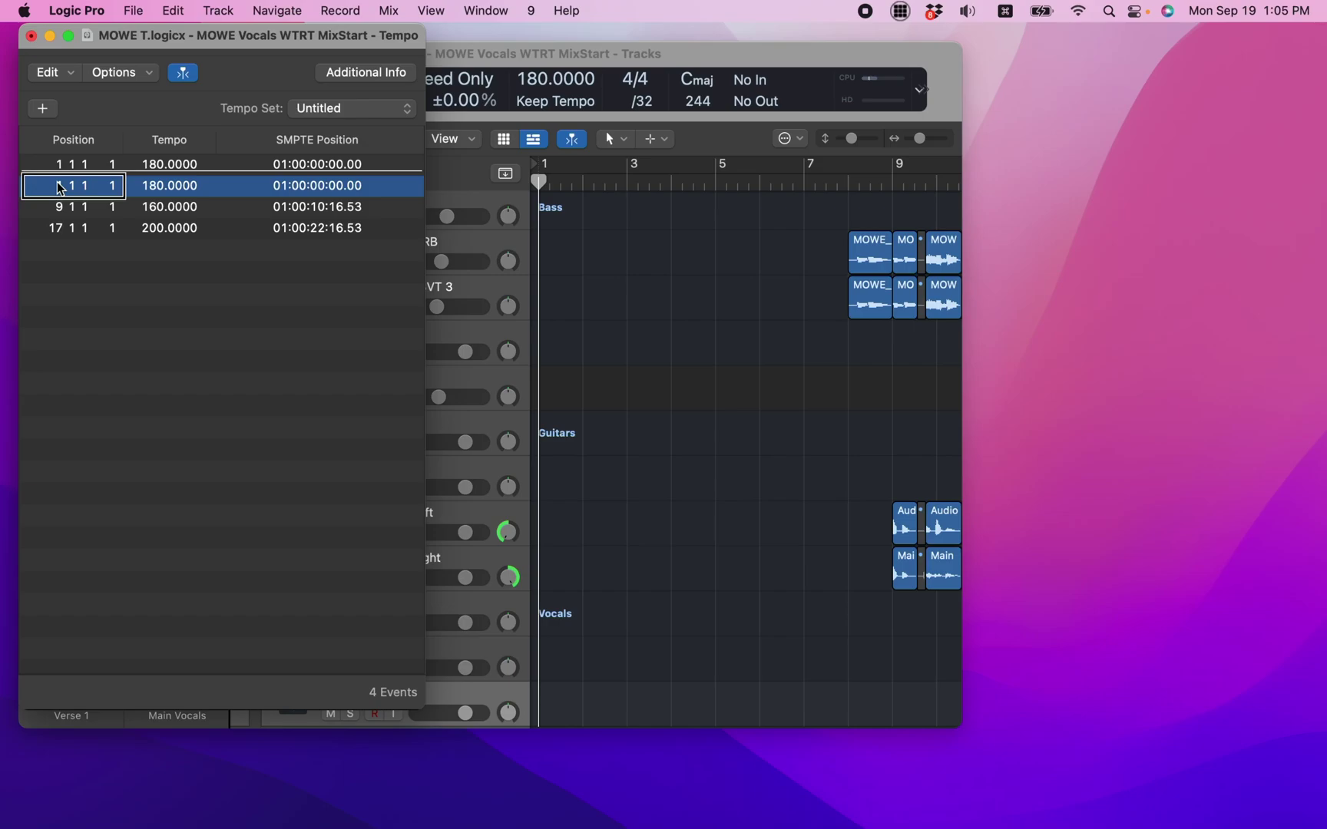
{"action": "double_click", "coordinate": [50, 191]}
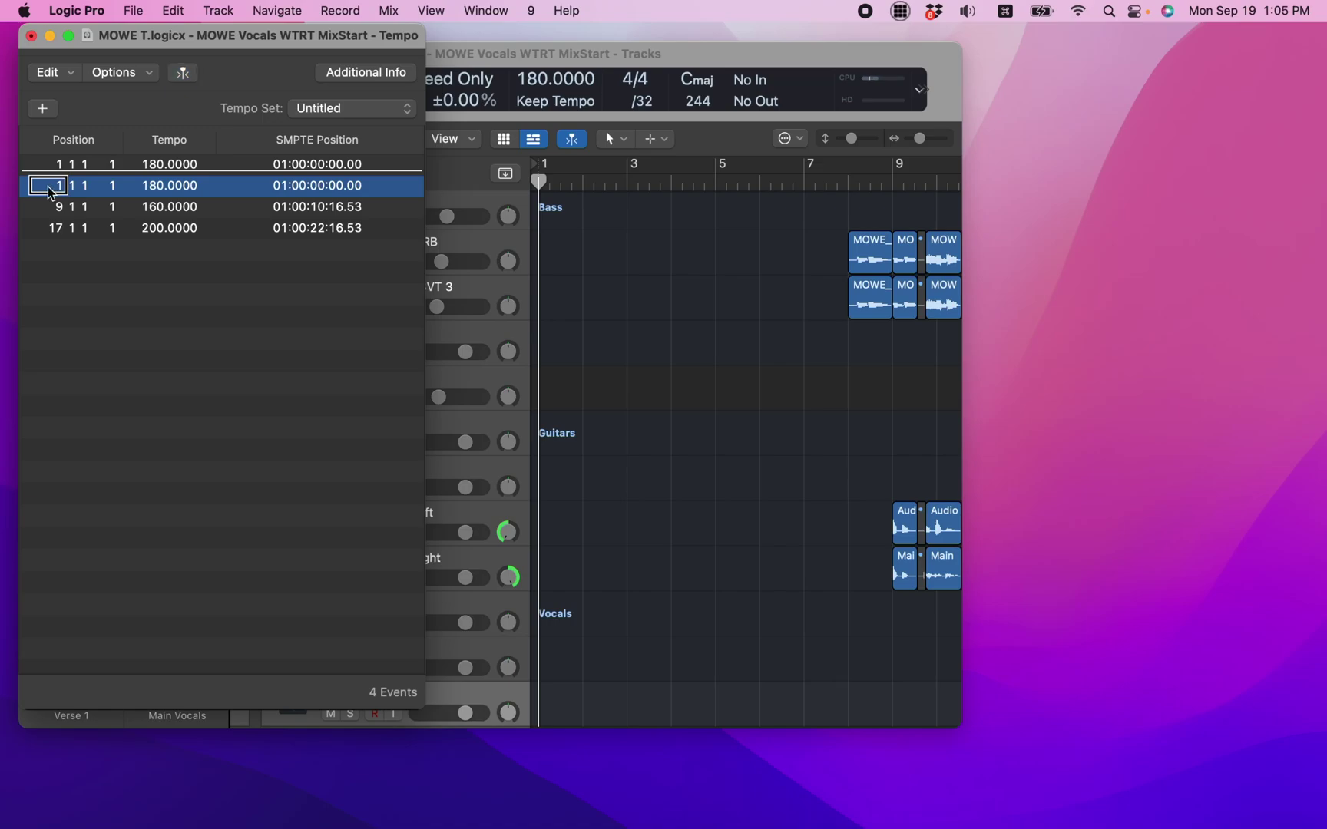
{"action": "type", "text": "31"}
{"action": "key", "text": "BackSpace"}
{"action": "type", "text": "4"}
{"action": "key", "text": "Return"}
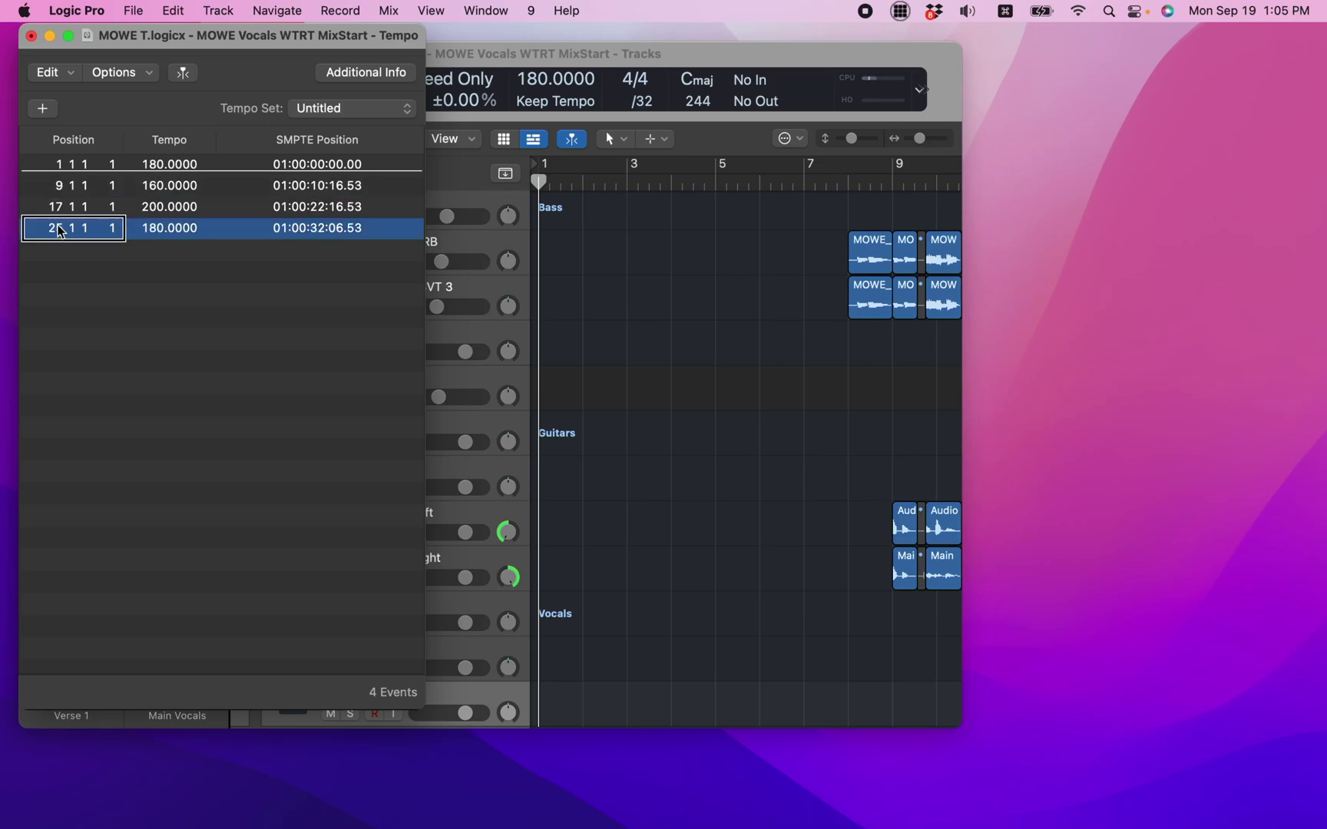
{"action": "left_click", "coordinate": [224, 497]}
- Open the bar 25 event's tempo value to check it still reads 180
{"action": "double_click", "coordinate": [157, 228]}
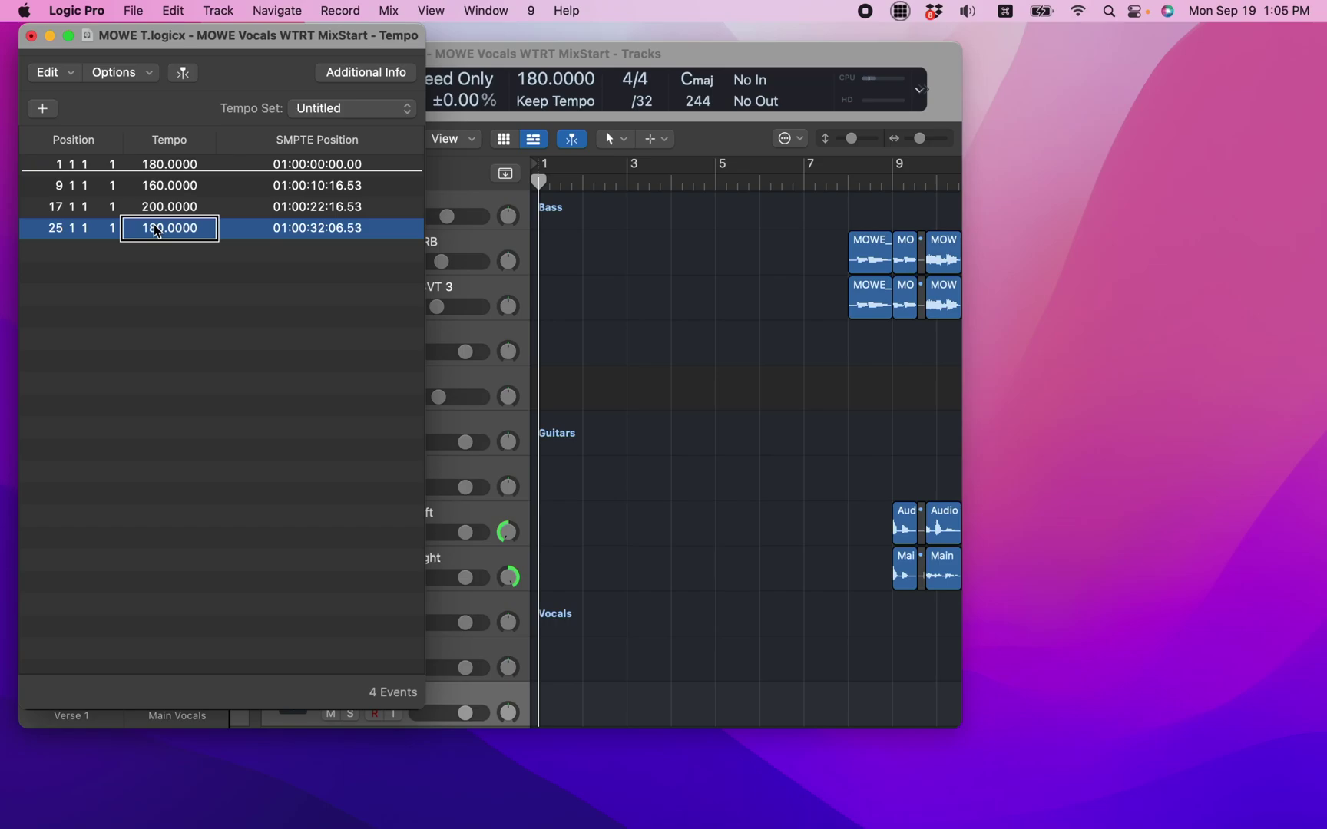
{"action": "double_click", "coordinate": [157, 231]}
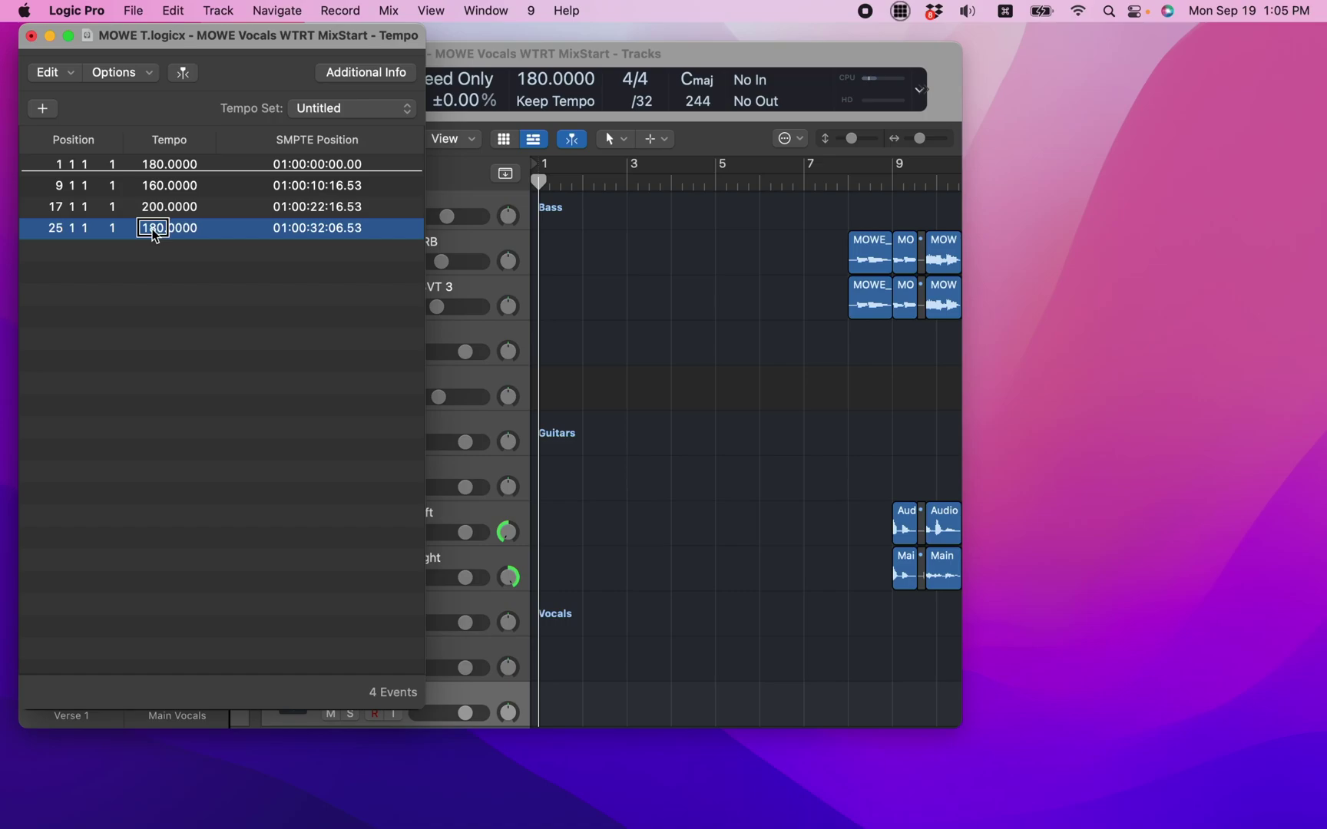
{"action": "double_click", "coordinate": [156, 230]}
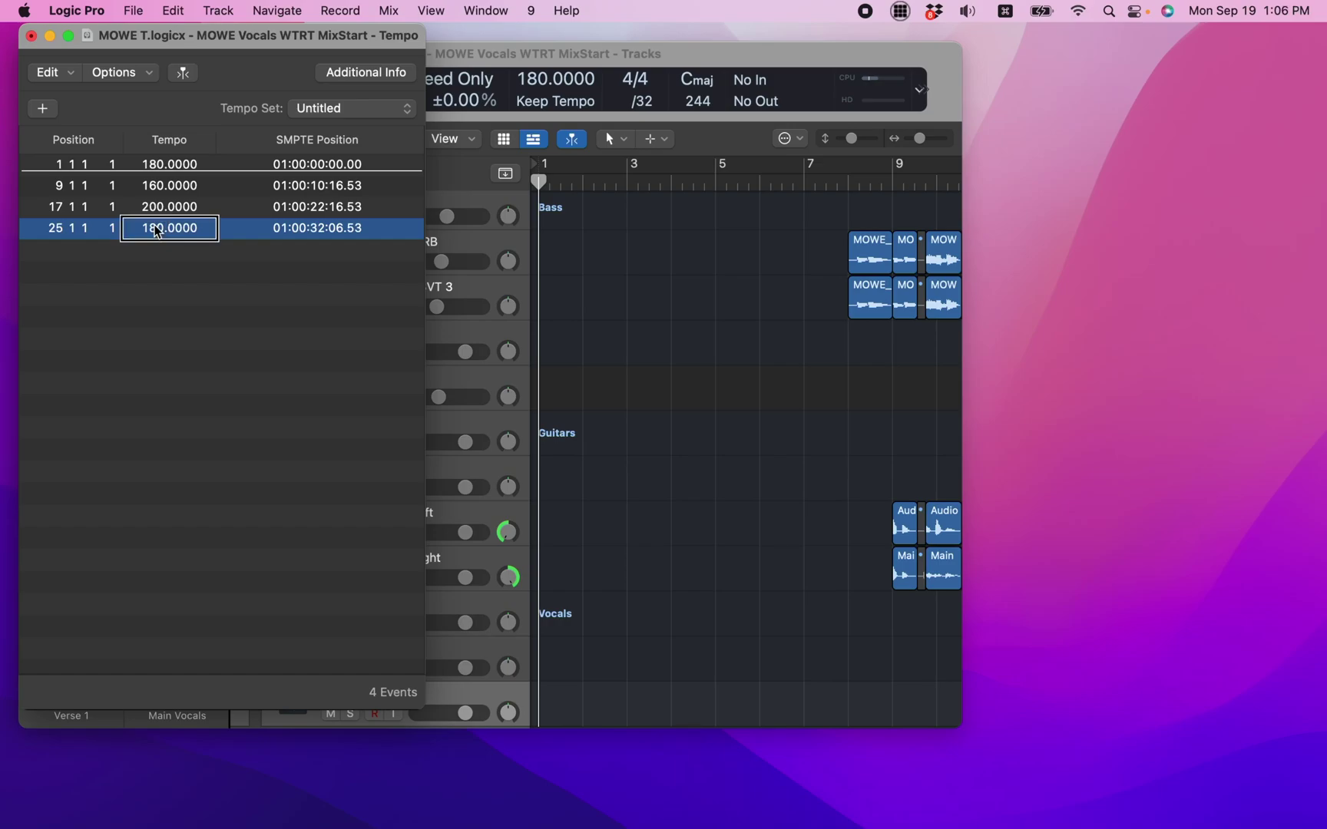
{"action": "double_click", "coordinate": [59, 229]}
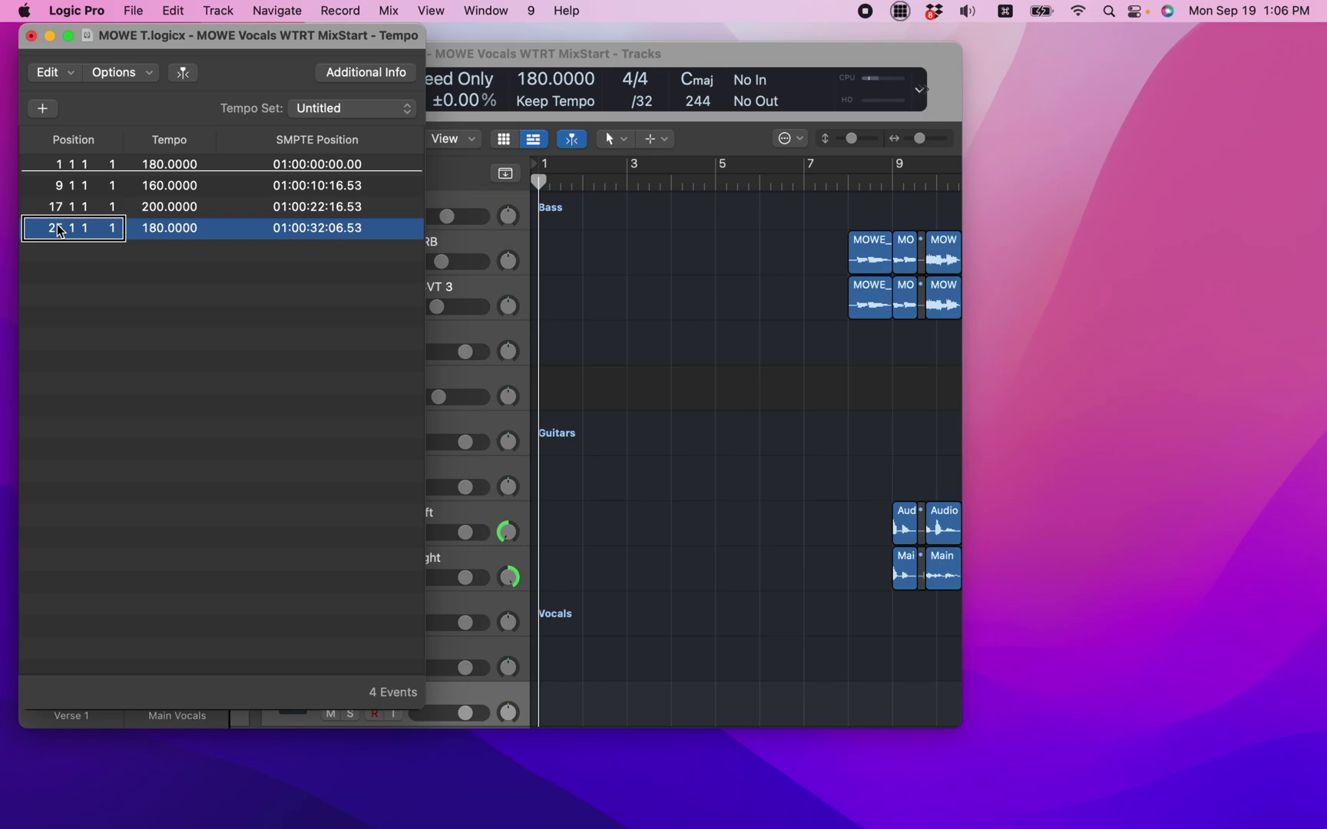
{"action": "left_click", "coordinate": [60, 208]}
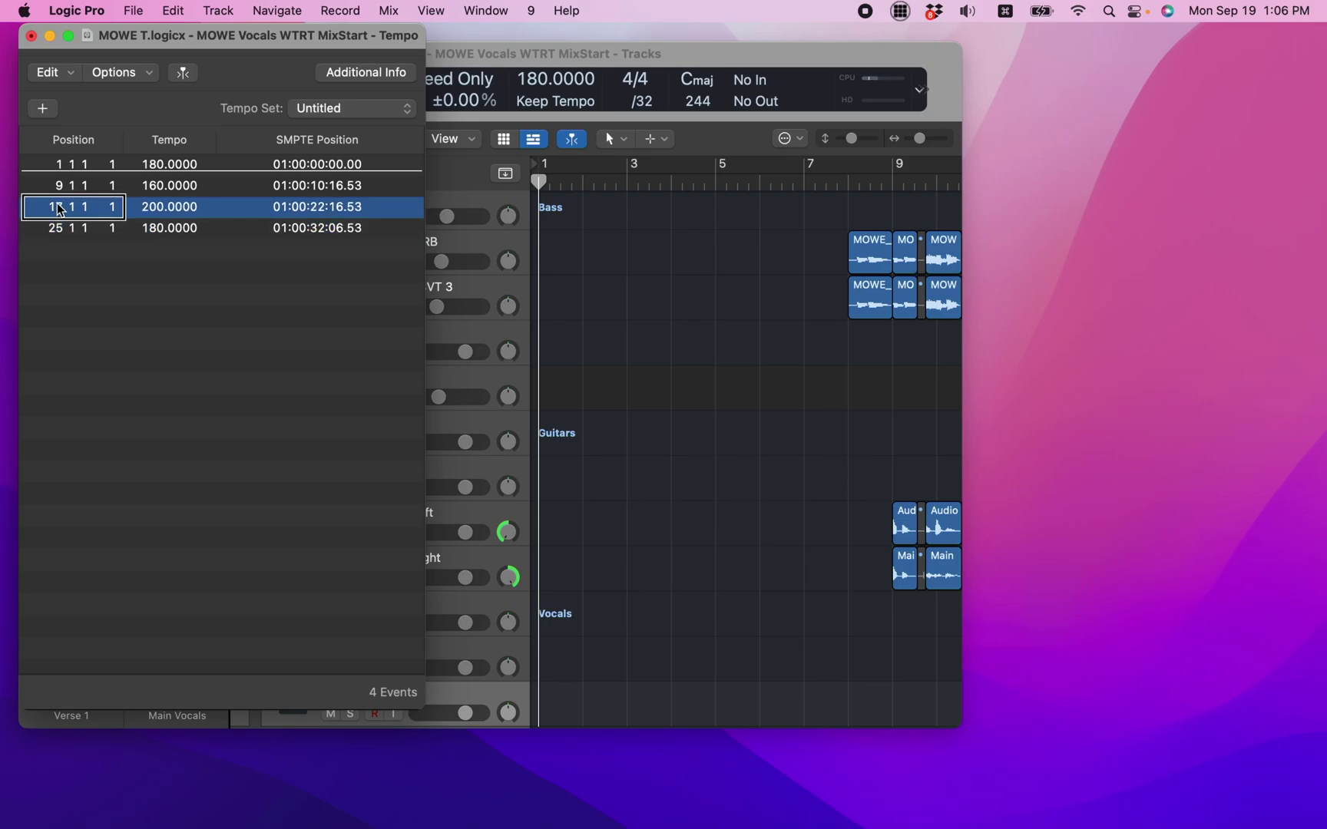
{"action": "left_click", "coordinate": [61, 188]}
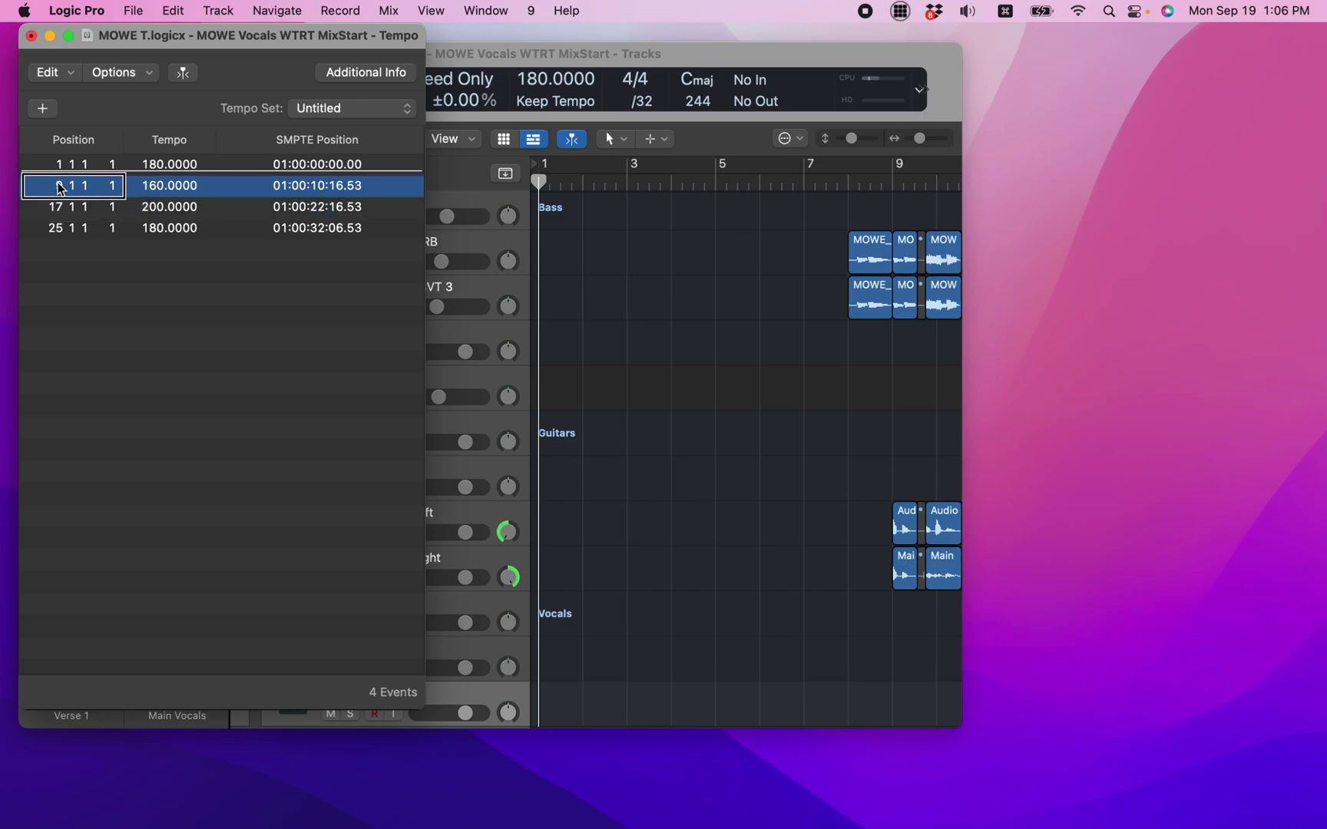
{"action": "left_click", "coordinate": [60, 166]}
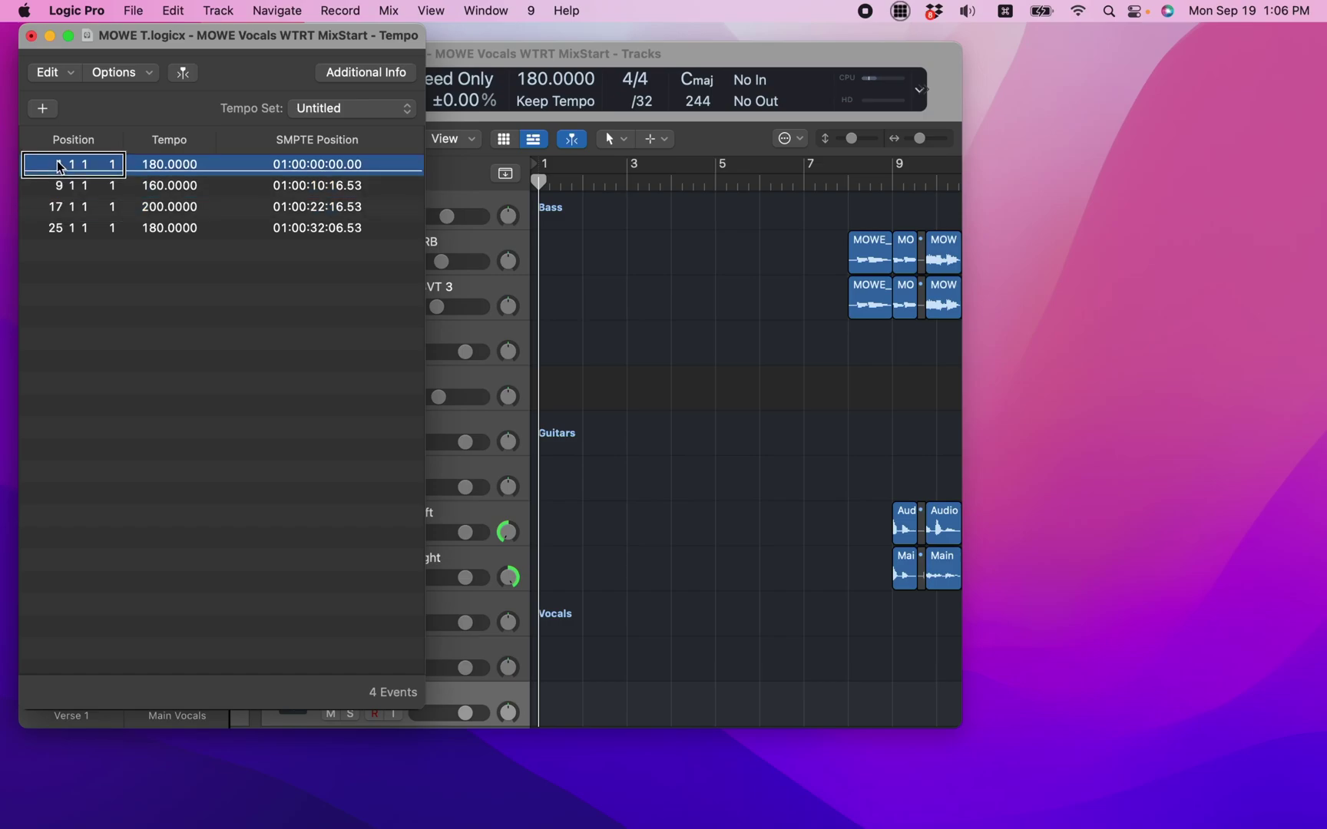
{"action": "left_click", "coordinate": [156, 167]}
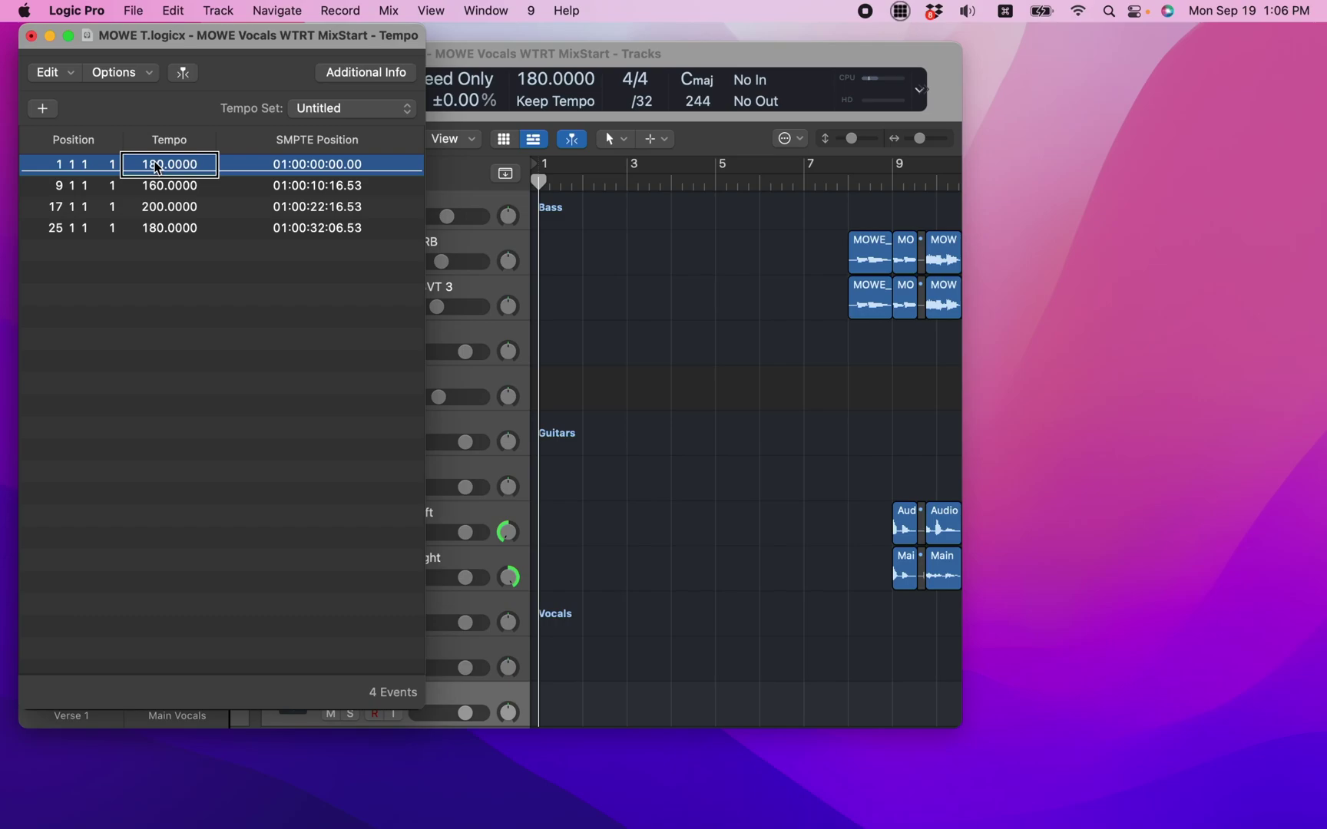
{"action": "left_click", "coordinate": [158, 186]}
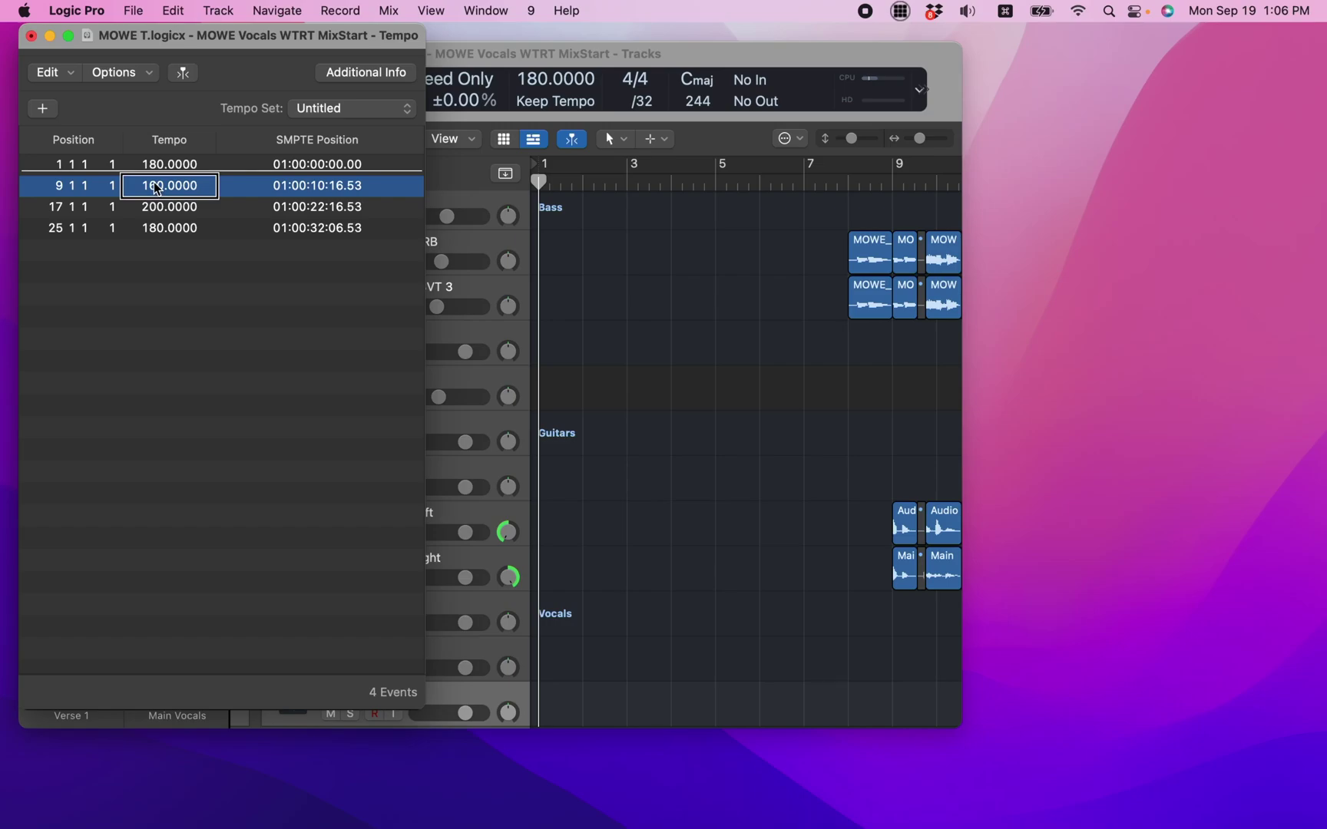
{"action": "left_click", "coordinate": [60, 188]}
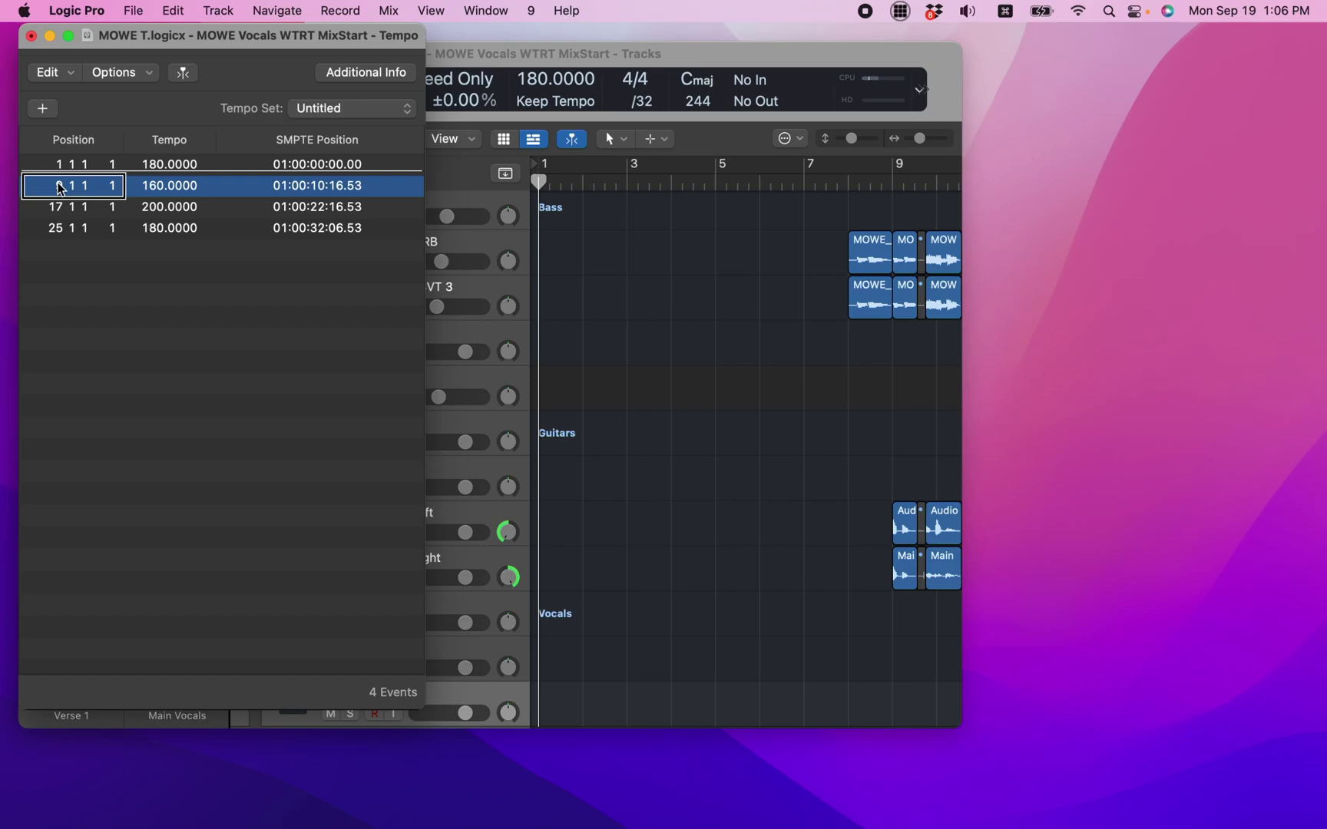
{"action": "left_click", "coordinate": [61, 209]}
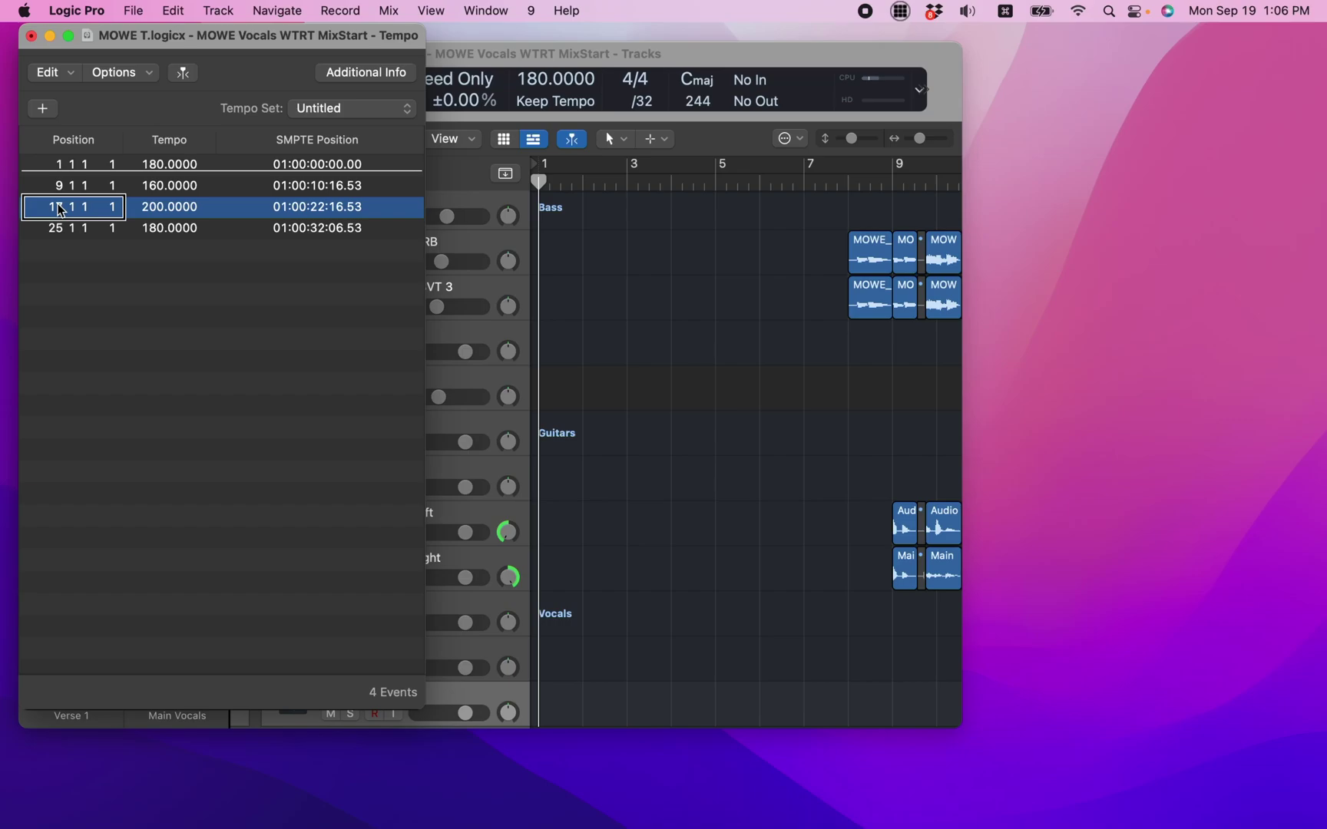
{"action": "key", "text": "Tab"}
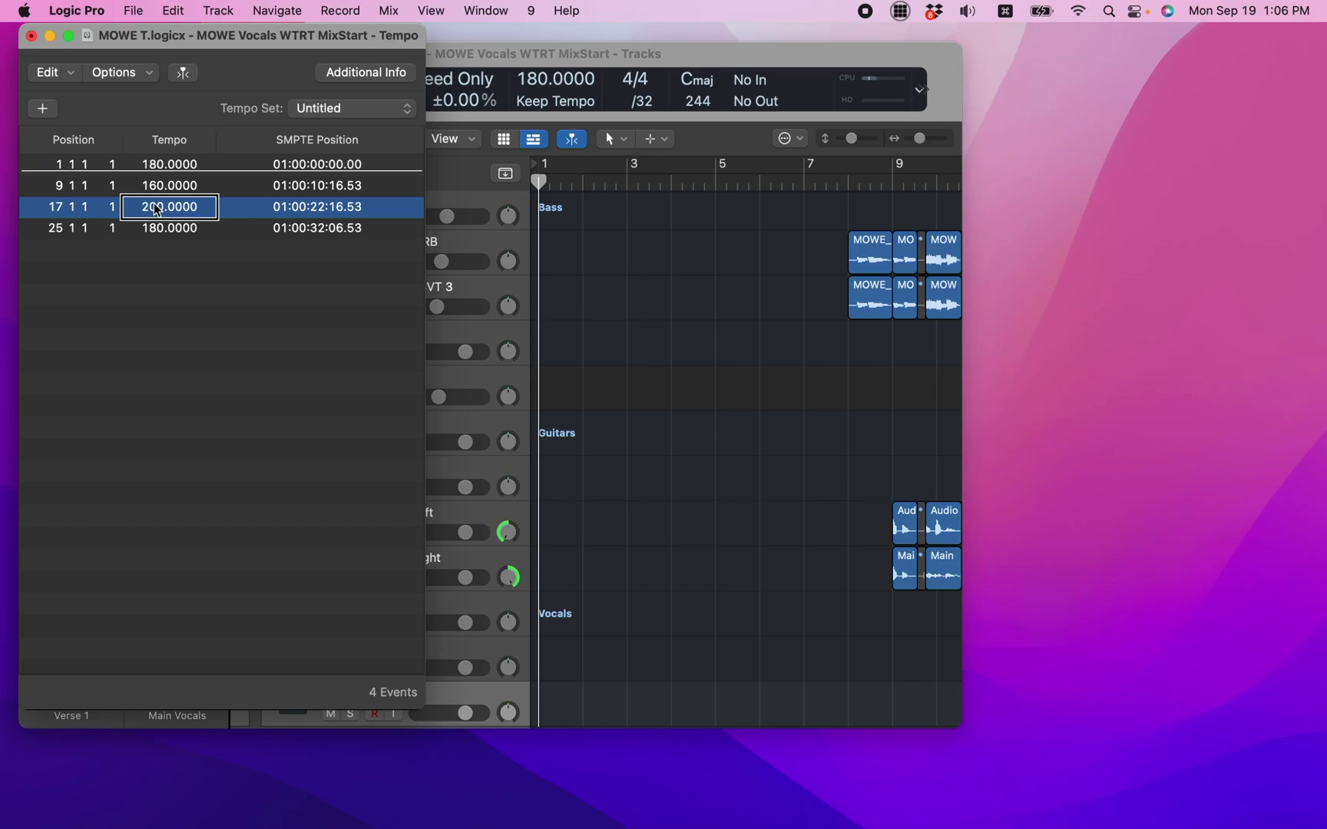
{"action": "left_click", "coordinate": [156, 229]}
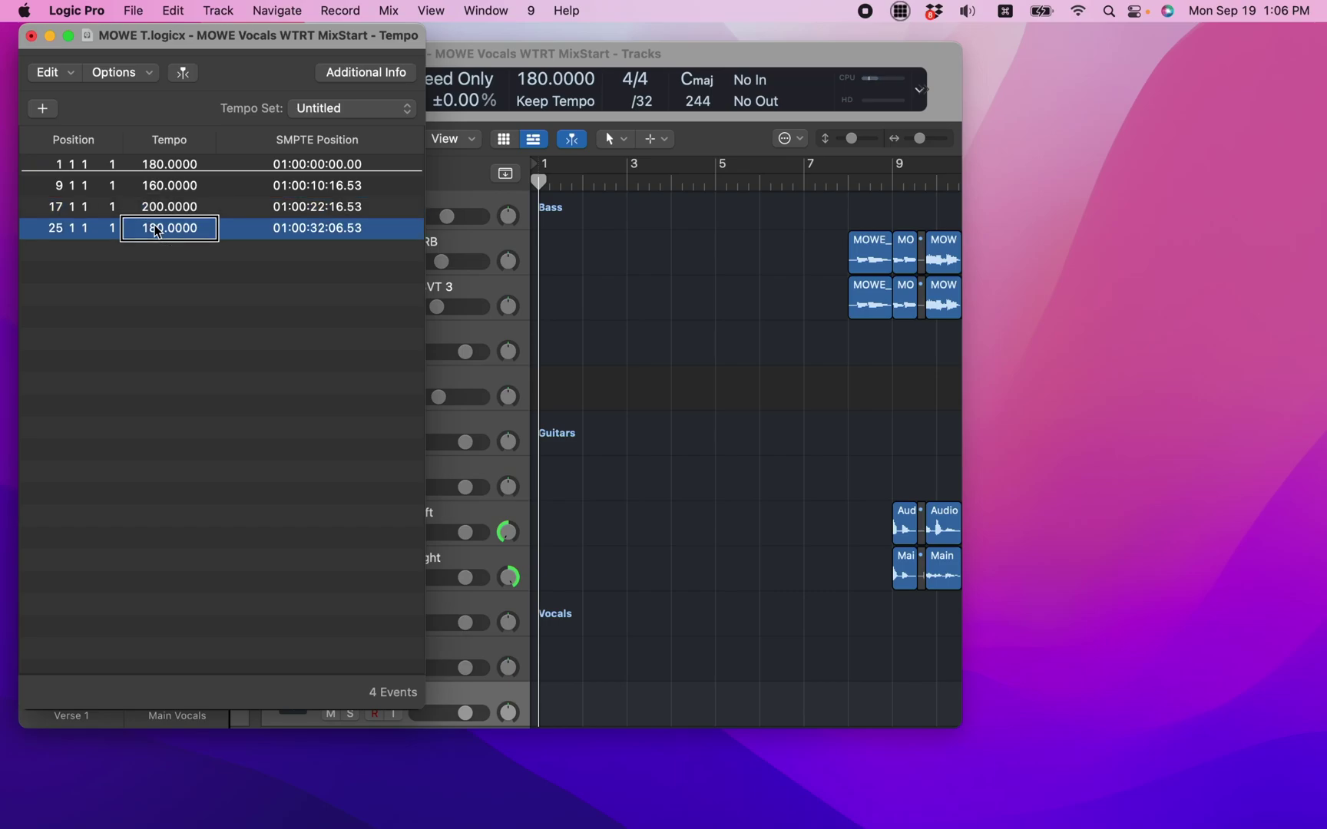
{"action": "left_click", "coordinate": [54, 226]}
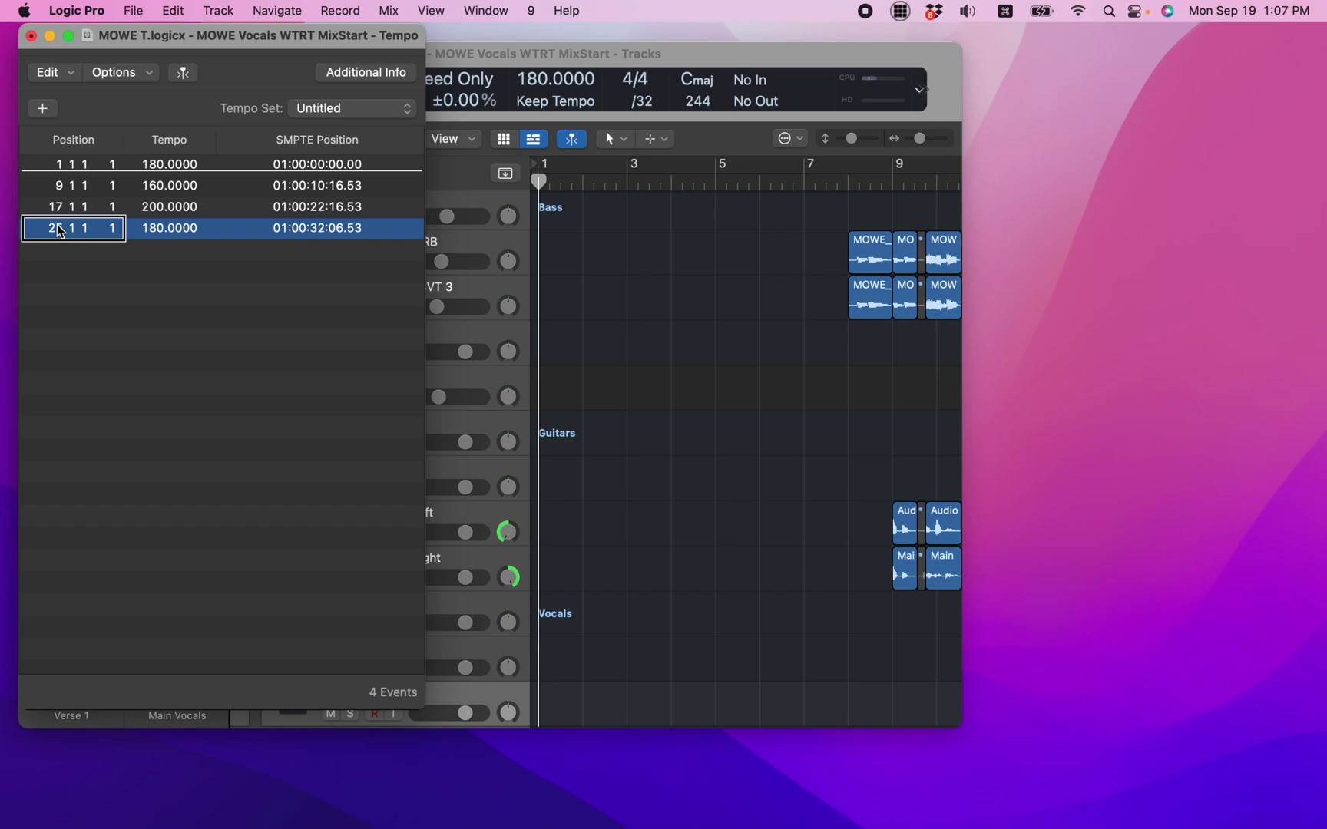
- Close the Tempo List, step the playhead to bar 8, then play and stop playback
{"action": "key", "text": "super+w"}
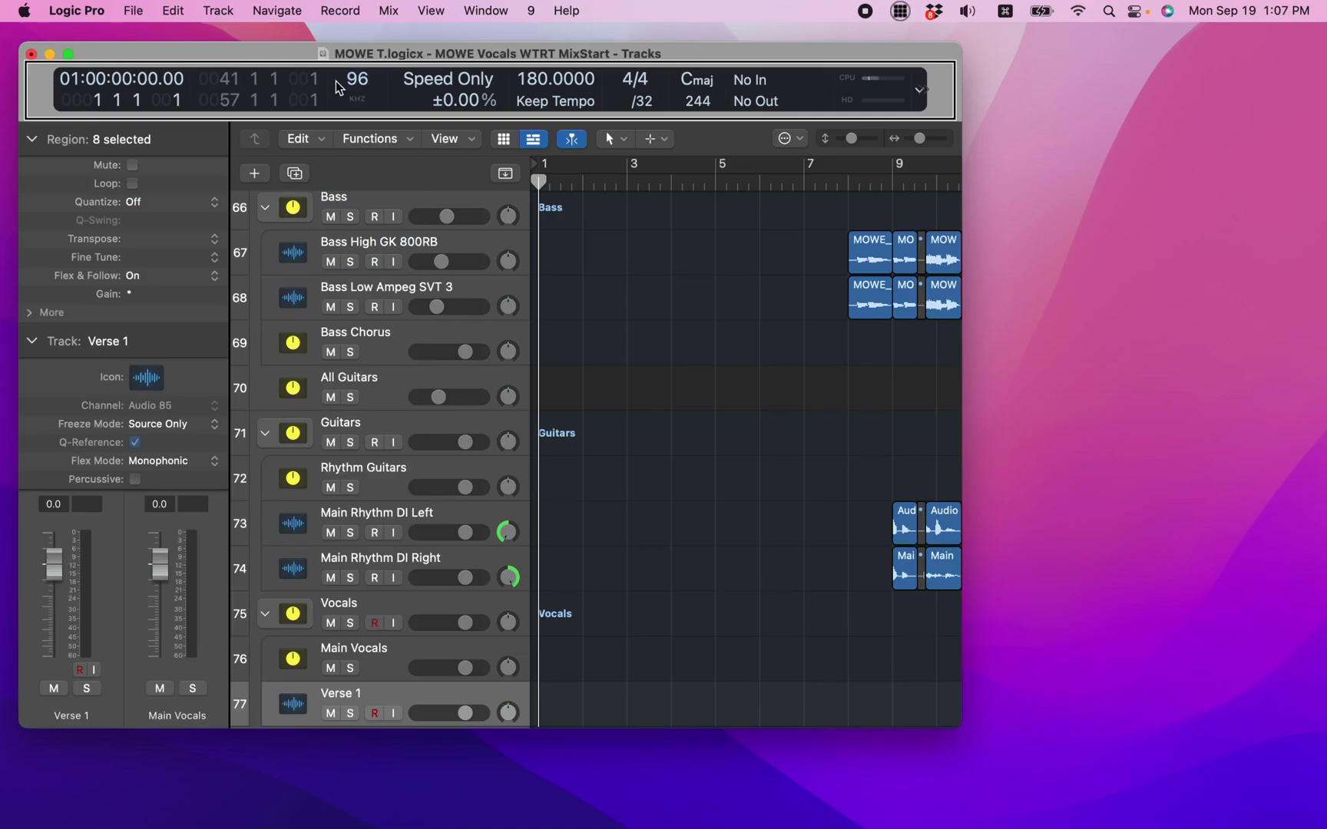
{"action": "key", "text": "Tab"}
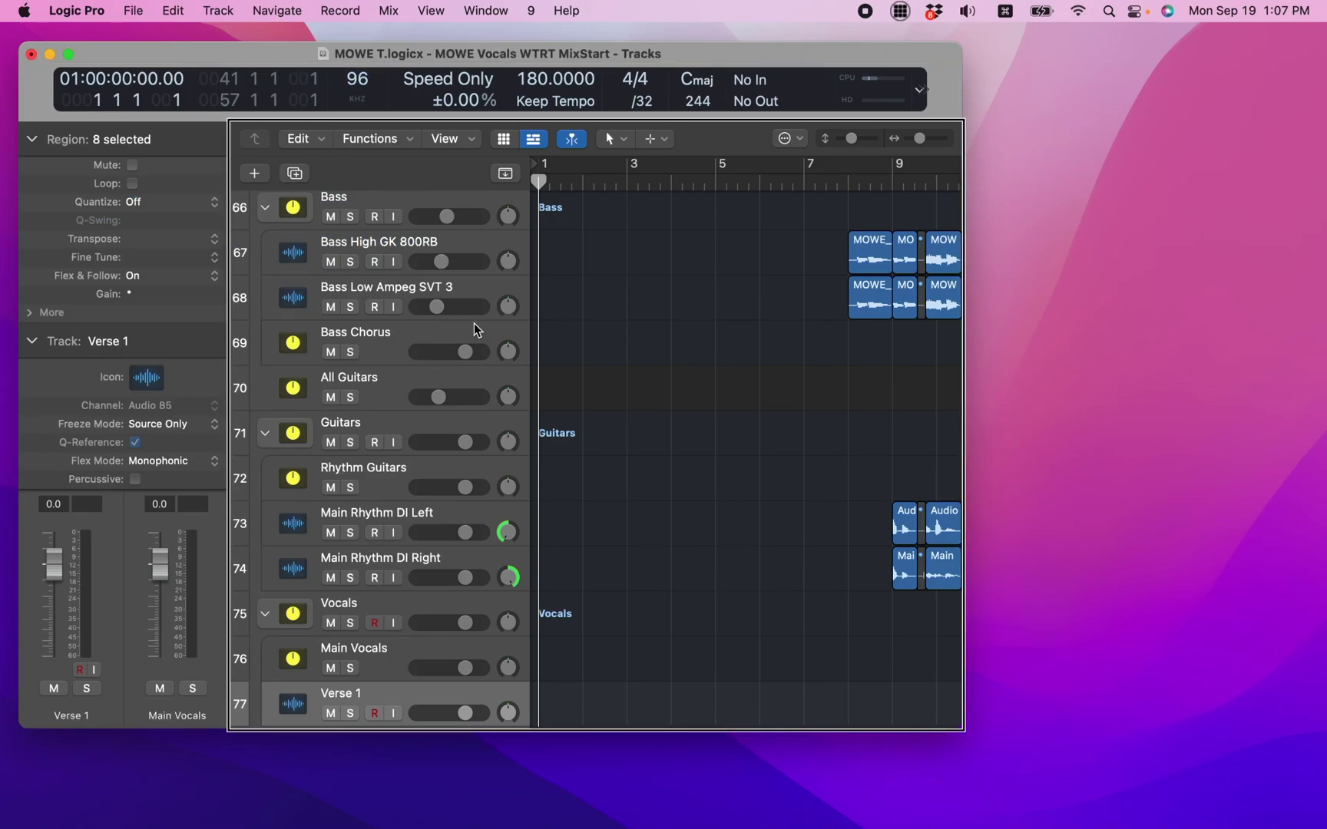
{"action": "key", "text": "Tab"}
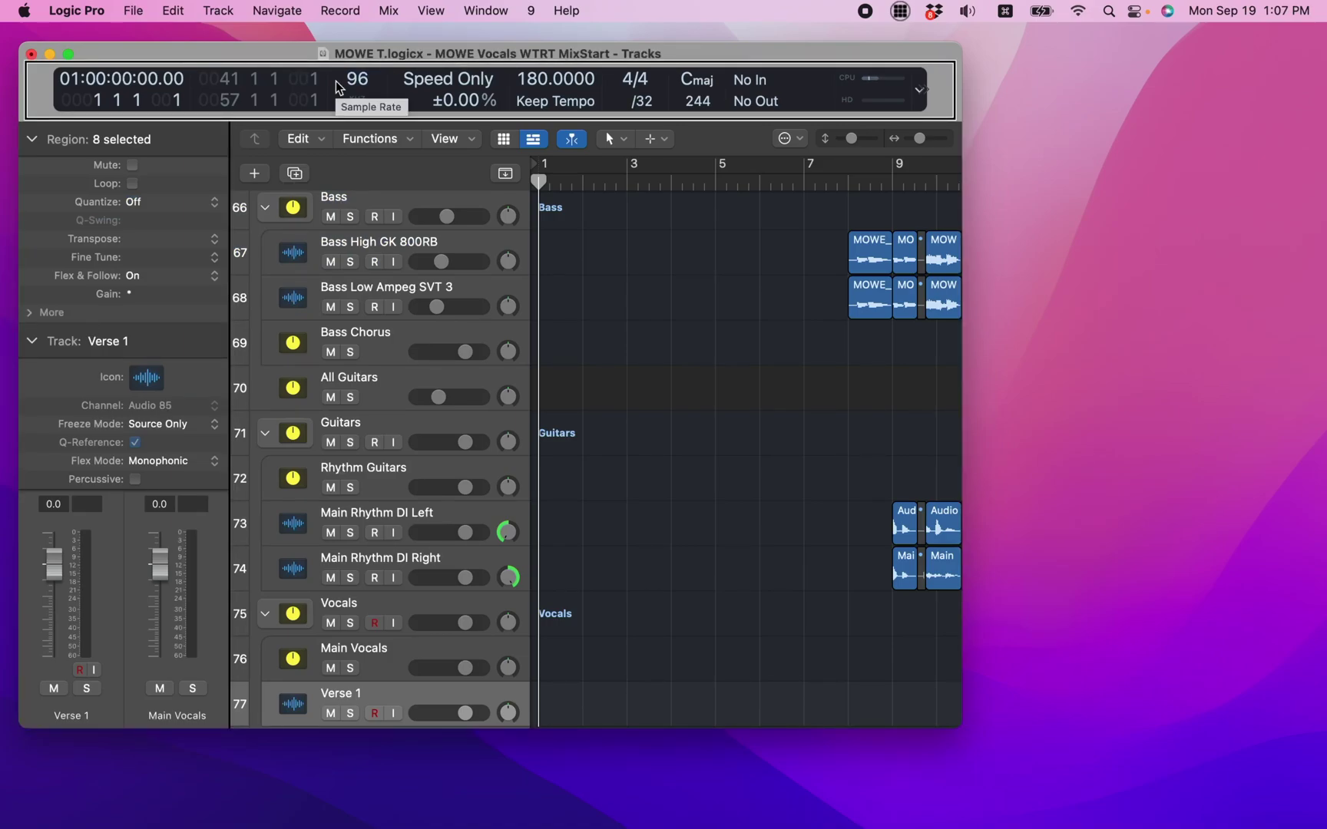
{"action": "key", "text": "period"}
{"action": "key", "text": "period"}
{"action": "key", "text": "period"}
{"action": "key", "text": "period"}
{"action": "key", "text": "period"}
{"action": "key", "text": "period"}
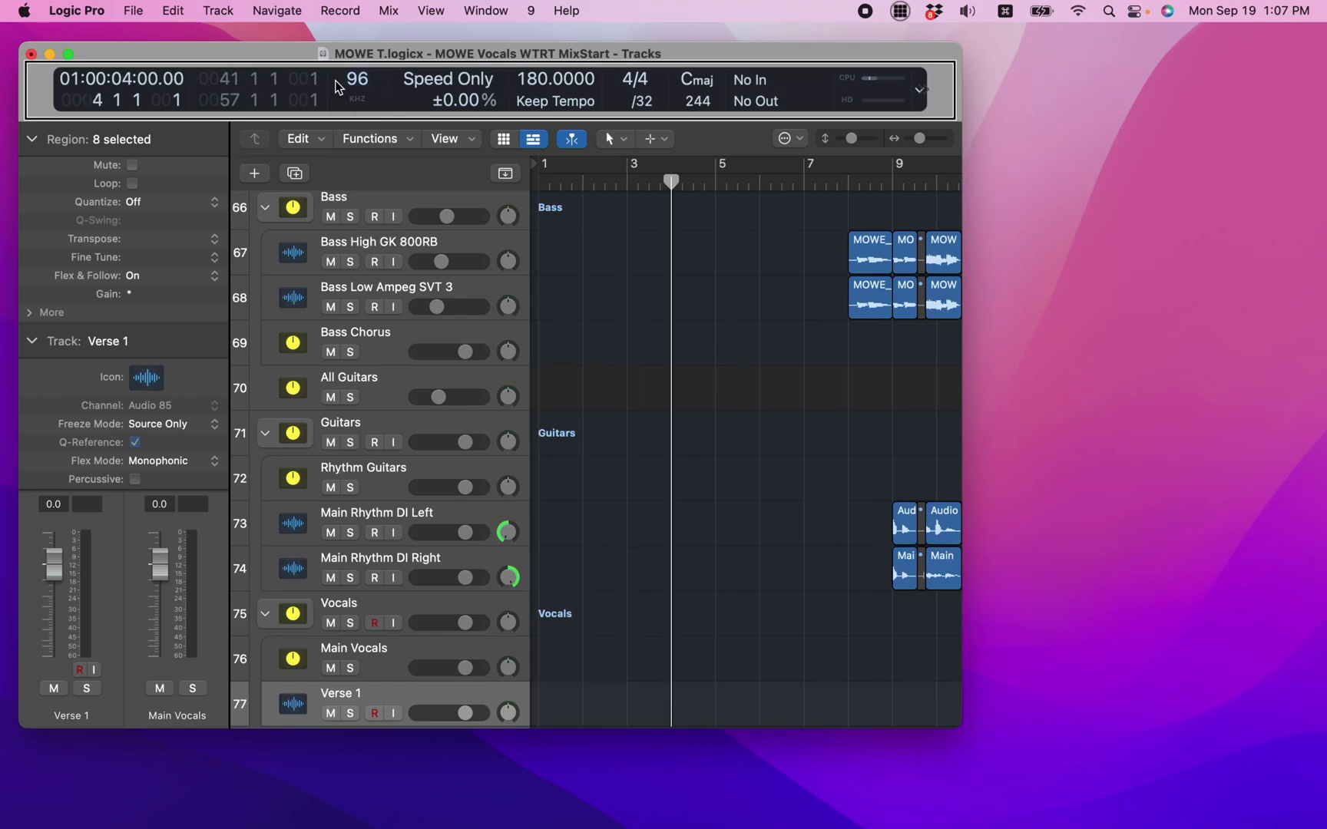
{"action": "key", "text": "period"}
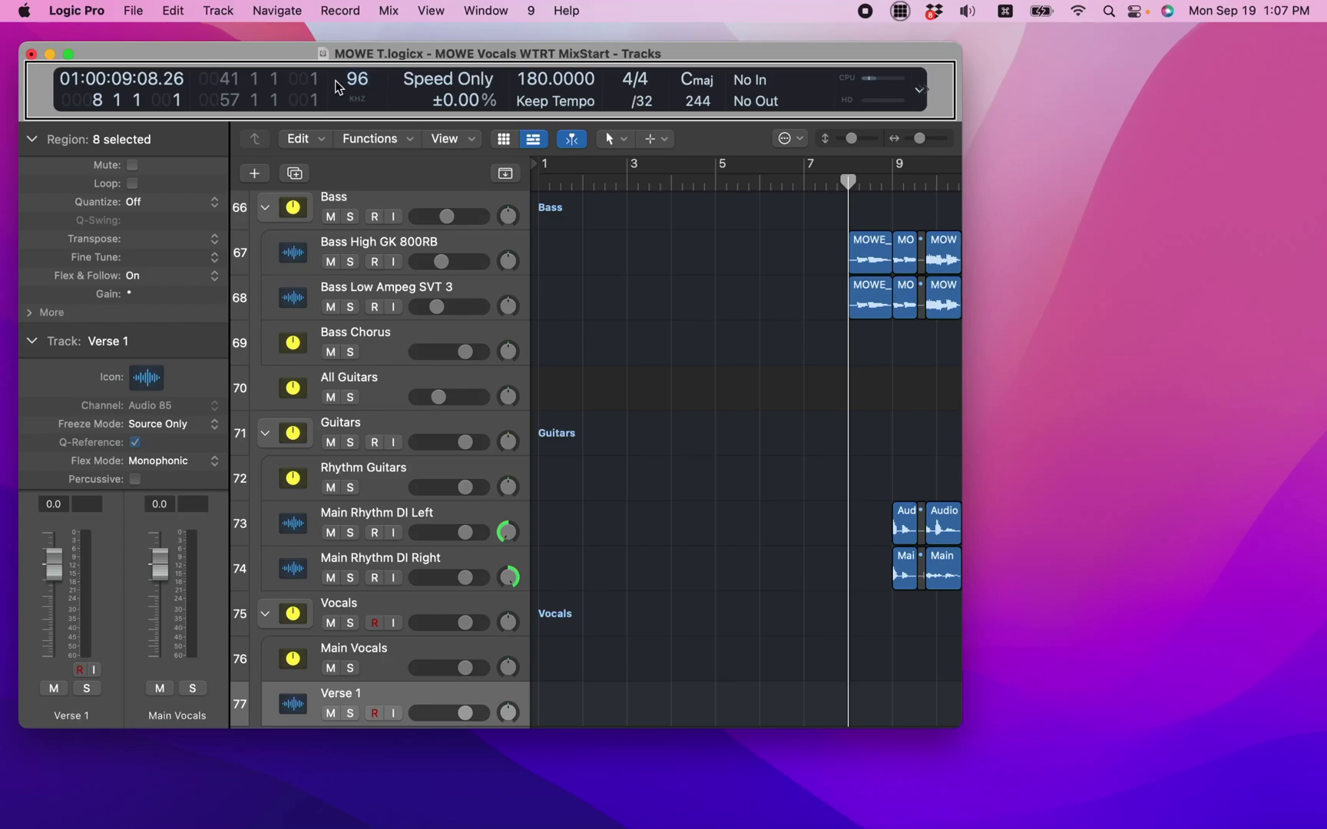
{"action": "key", "text": "space"}
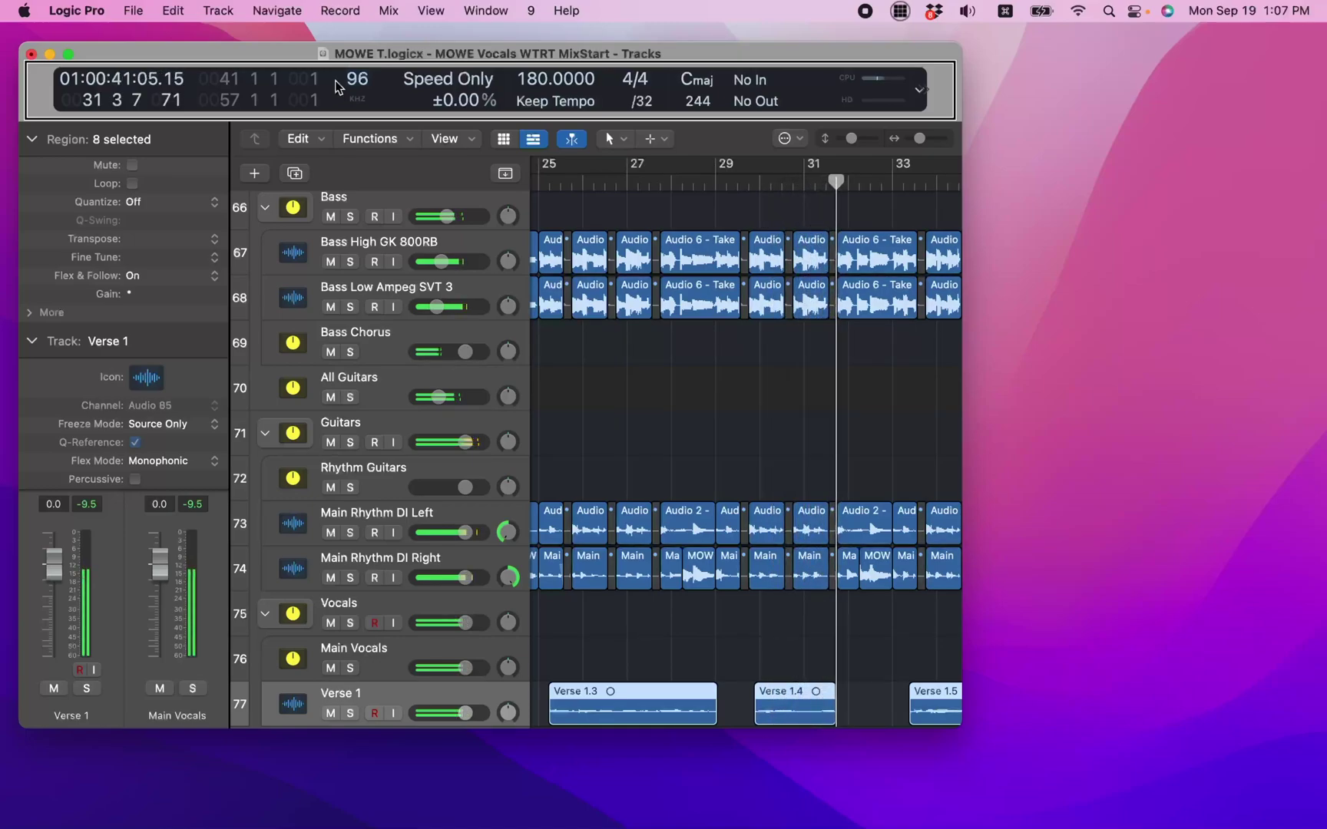
{"action": "key", "text": "space"}
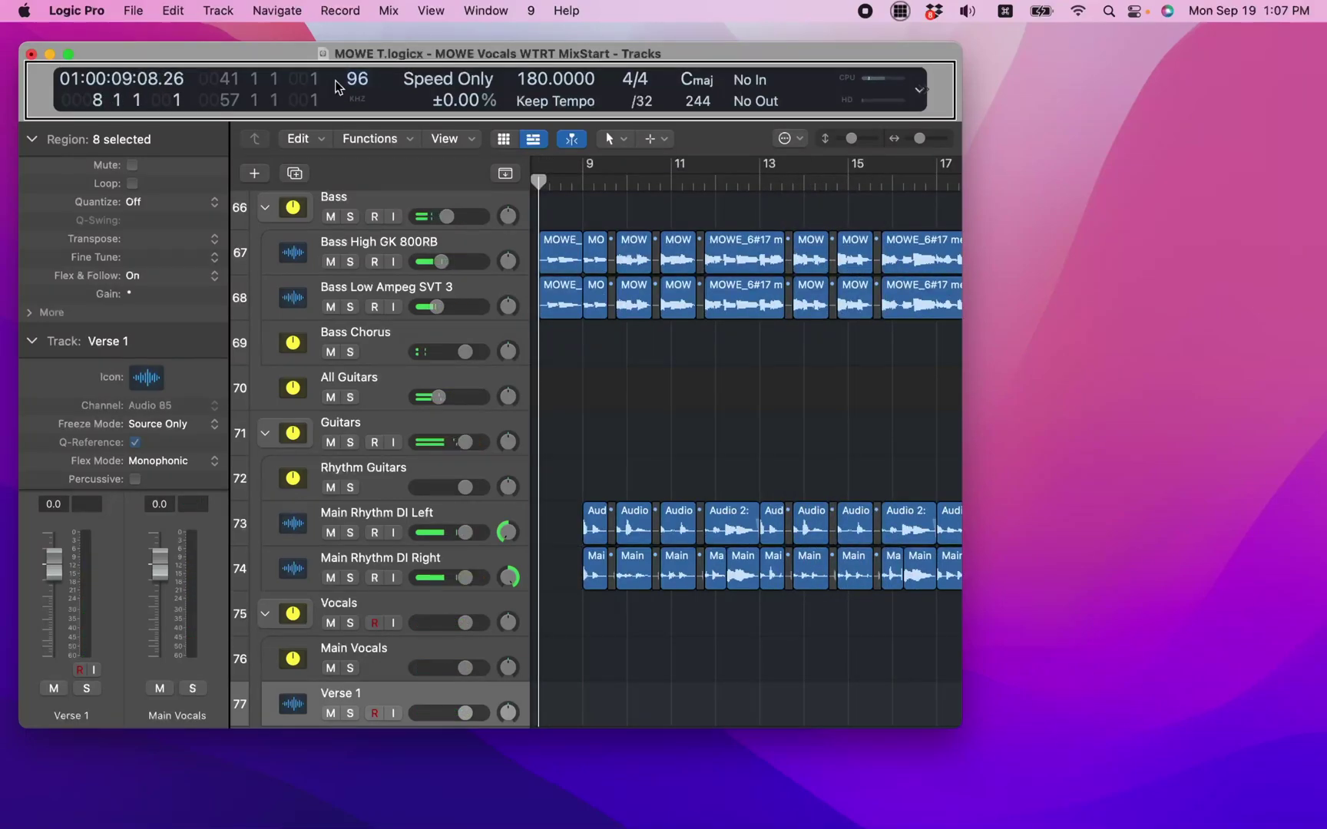